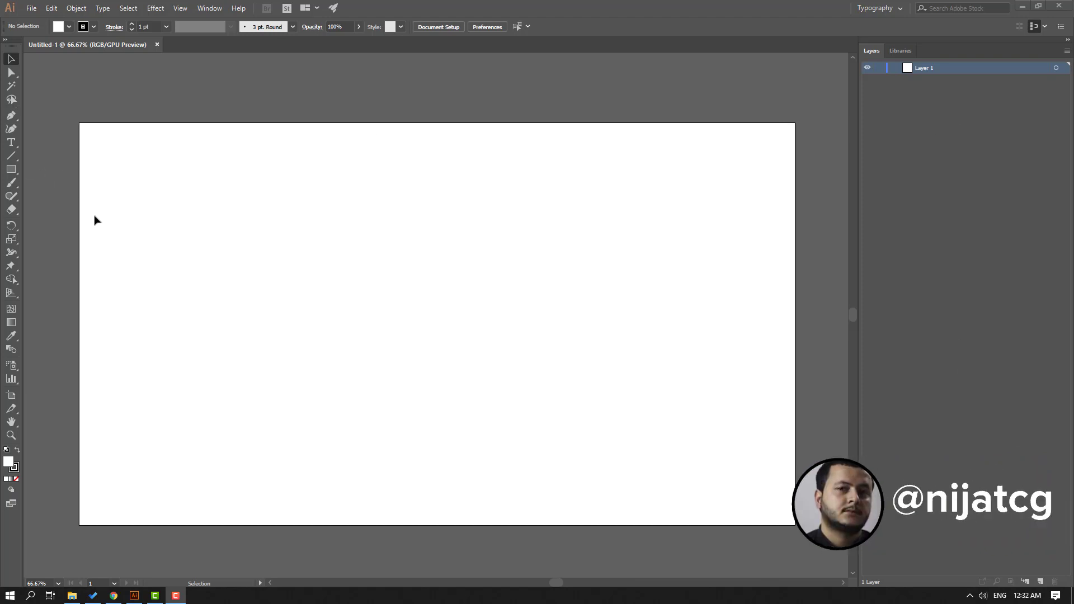
- Draw a rectangle filled with pink F27070 on the left of the artboard
left_click(15, 170)
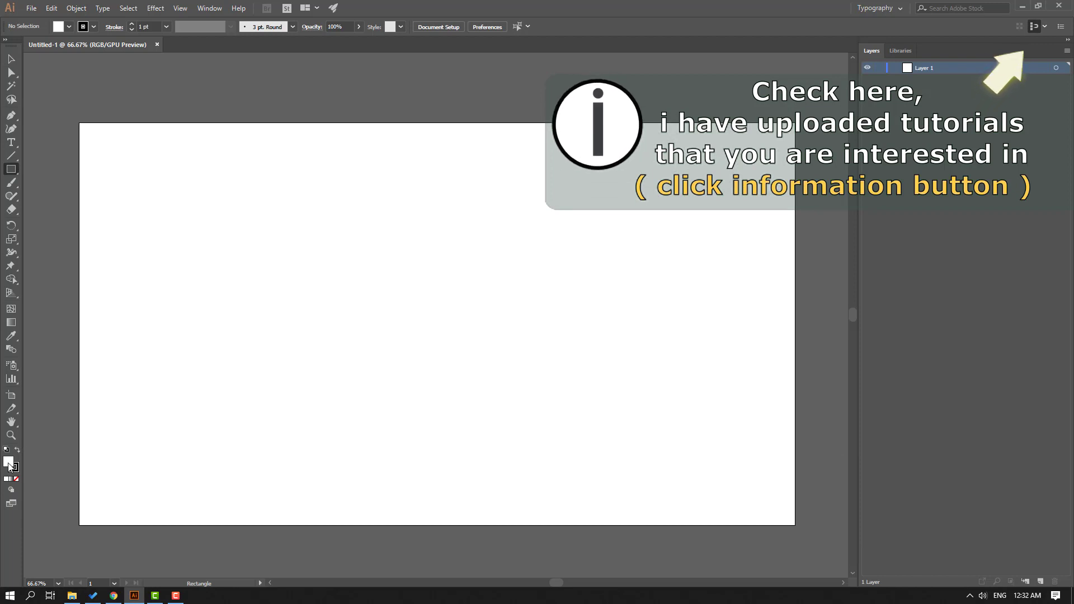
double_click(9, 462)
left_click_drag(447, 291, 221, 282)
left_click(255, 319)
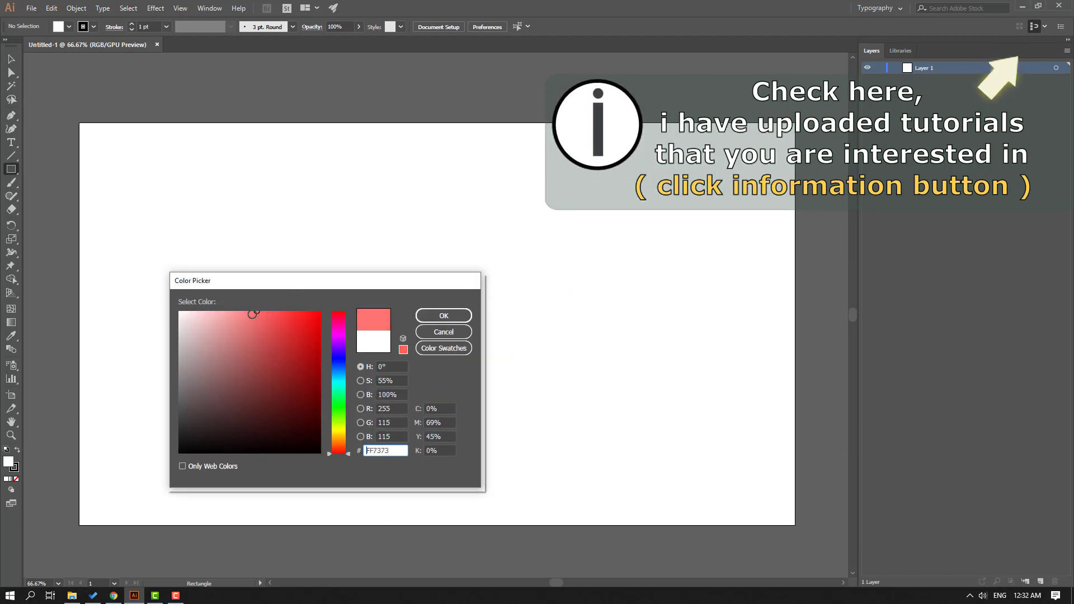
left_click(442, 317)
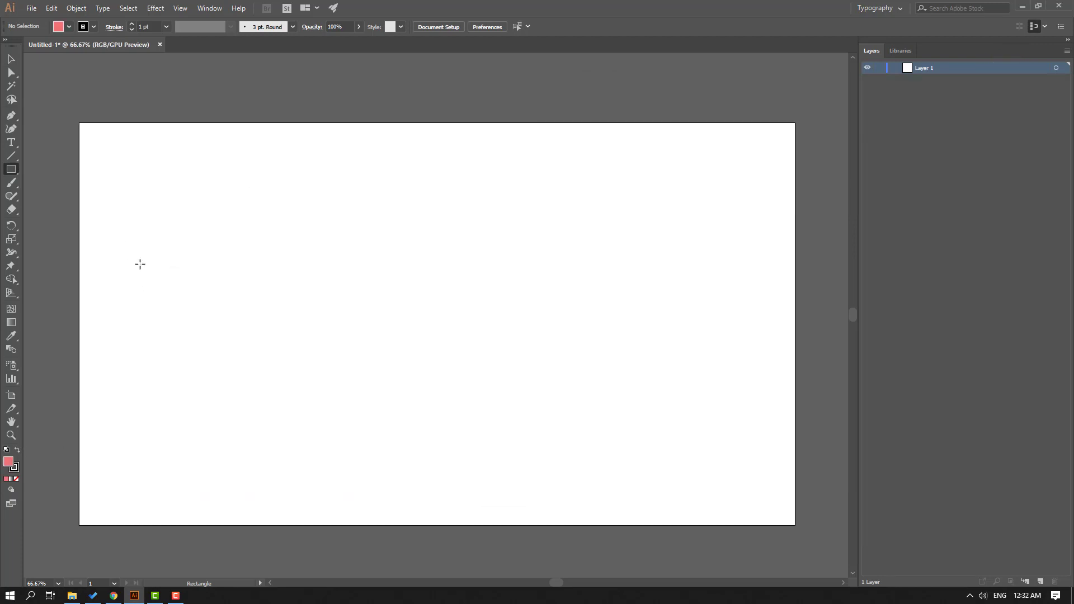
mouse_move(130, 237)
left_mouse_down()
mouse_move(291, 384)
mouse_move(328, 390)
left_mouse_up()
left_click(11, 59)
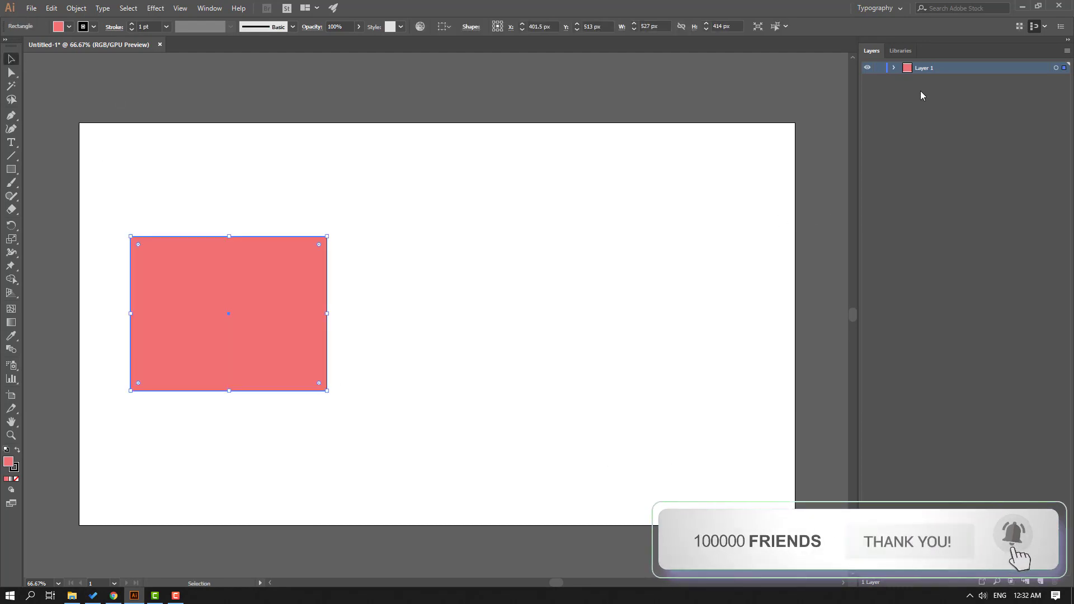
- Rename Layer 1 to object01 and add a new empty layer named object02
double_click(924, 68)
type("object01")
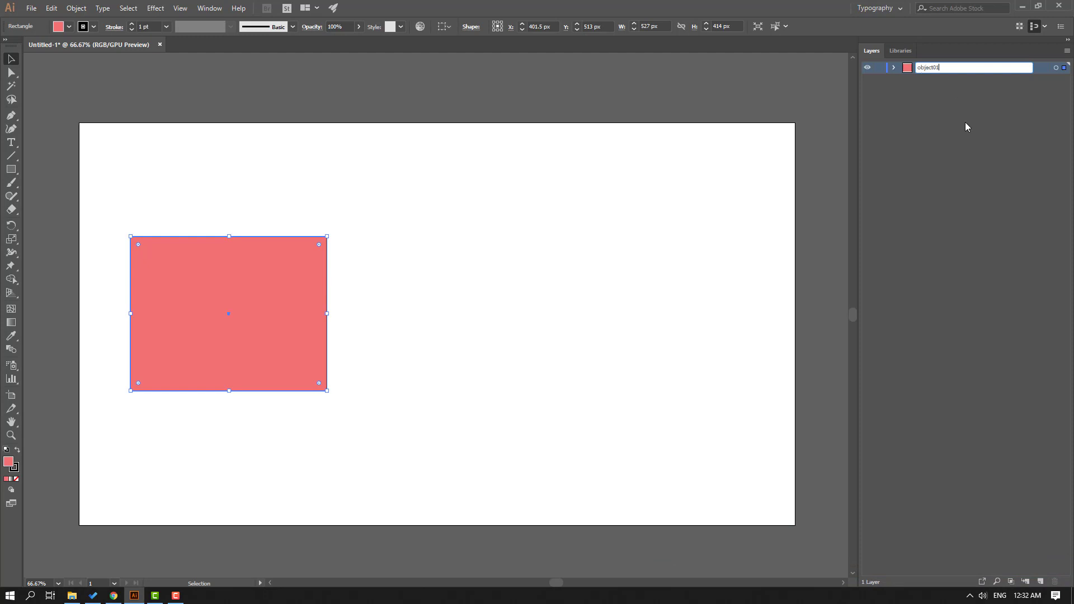
key("Return")
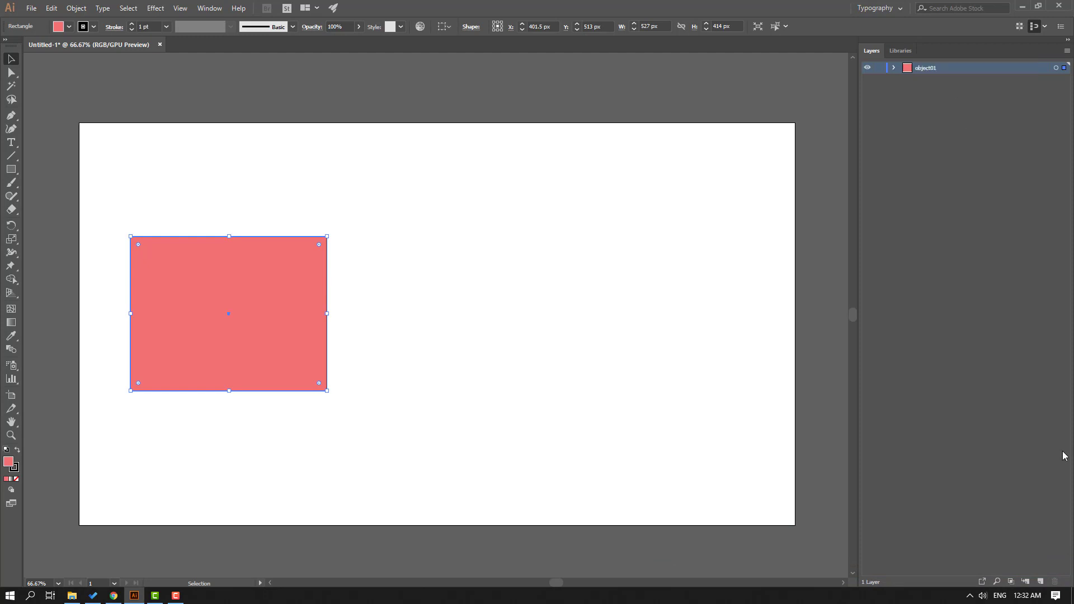
left_click(1040, 582)
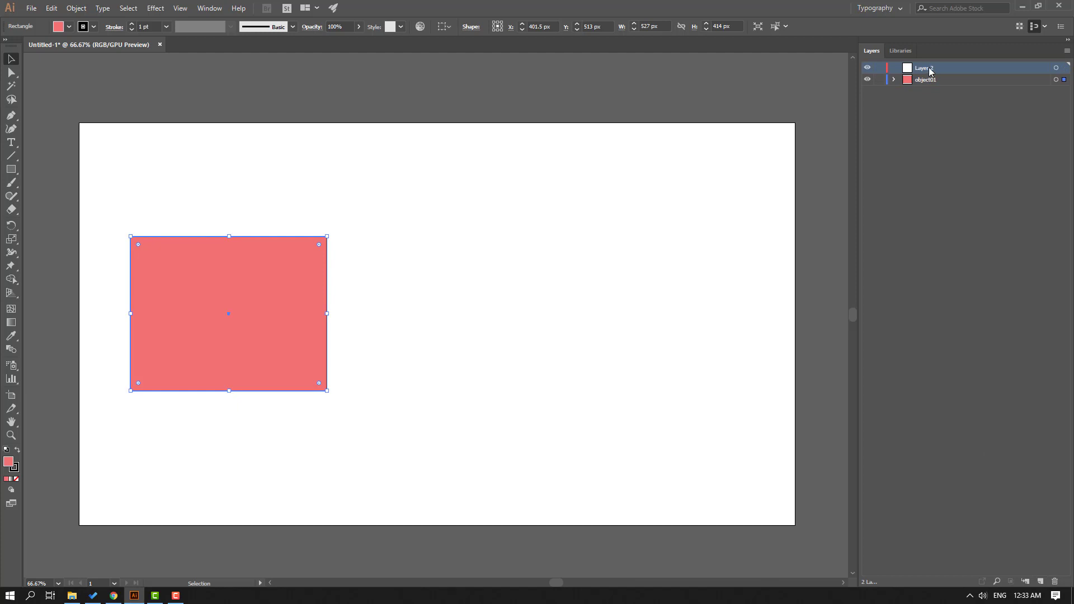
double_click(928, 69)
type("object")
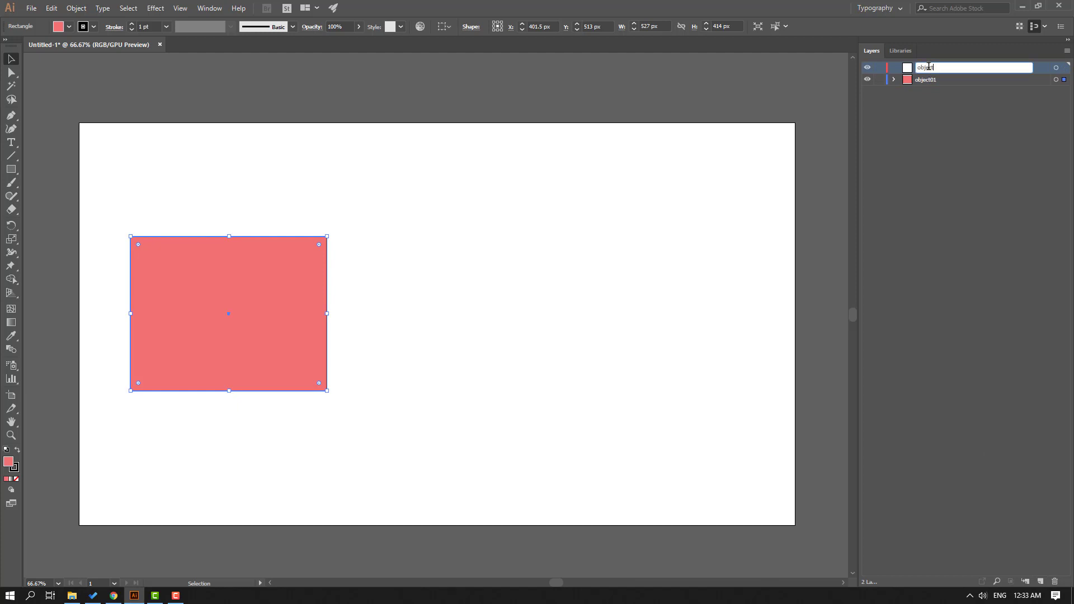
type("02")
key("Return")
left_click(12, 169)
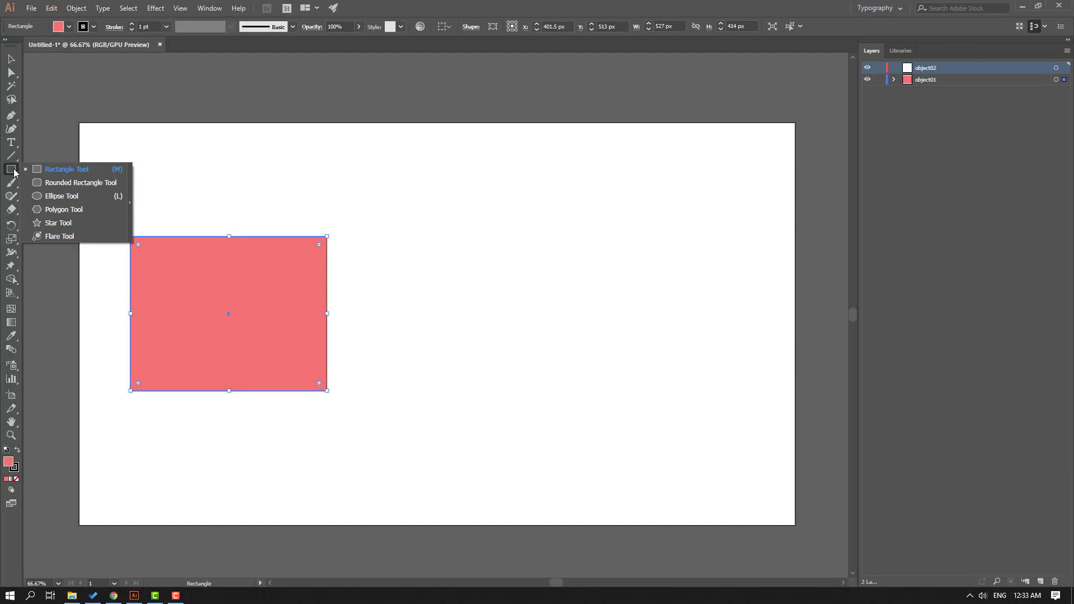
- Draw a circle and move it to the right of the rectangle
left_click(63, 196)
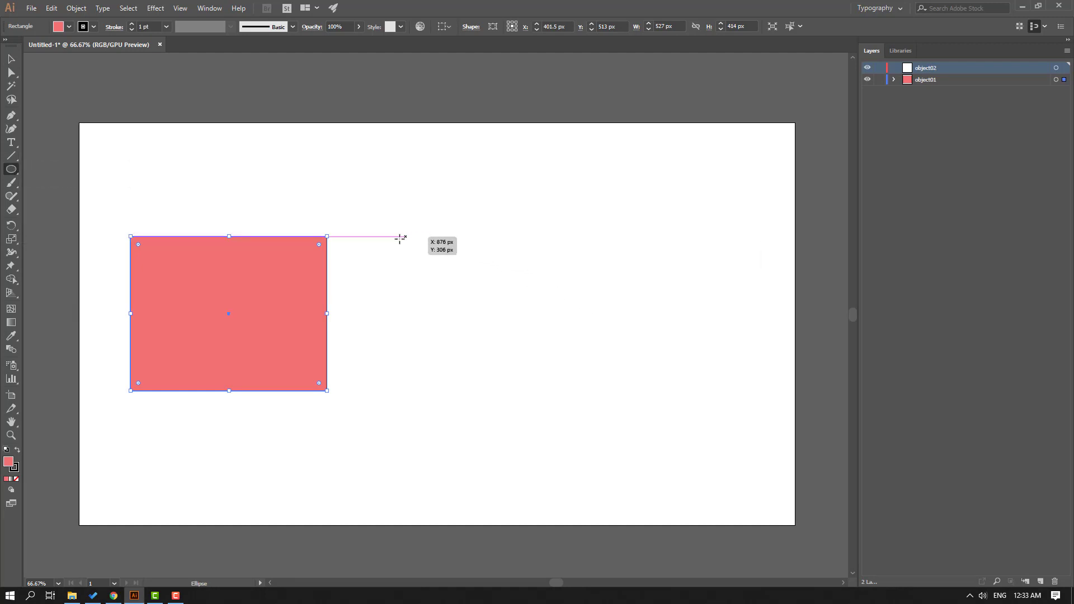
left_click_drag(391, 237, 608, 392)
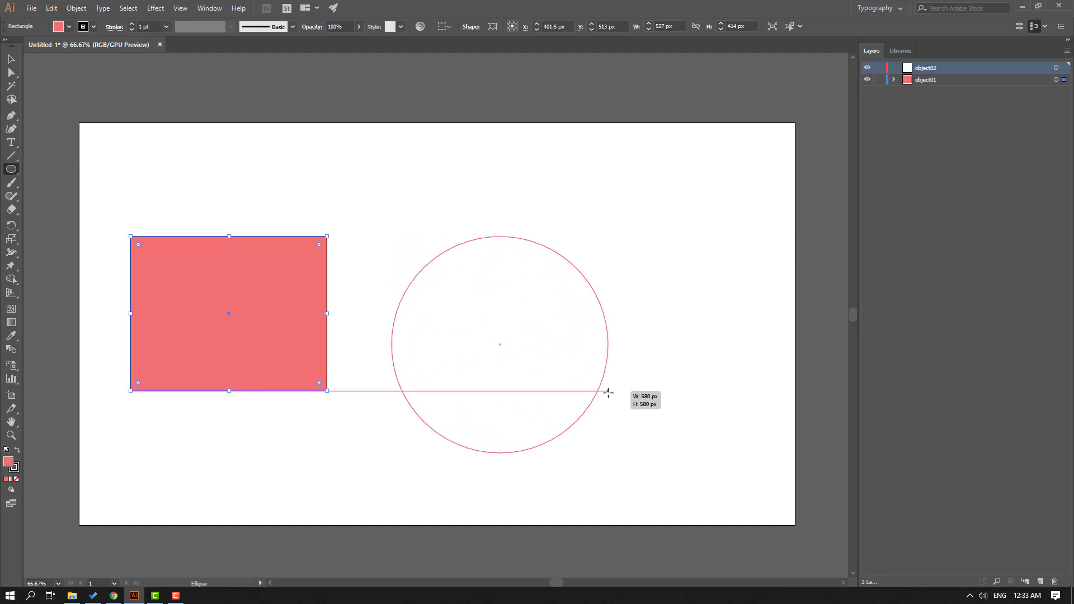
key("v")
left_click_drag(484, 317, 536, 302)
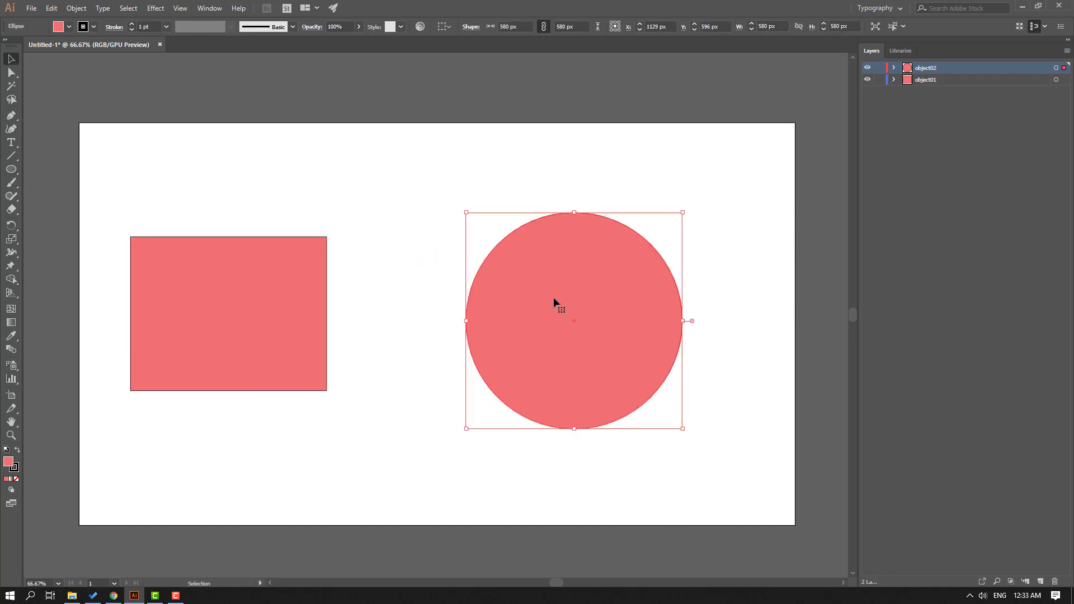
- Fill the circle light blue 5CA7F7 and deselect it
double_click(8, 462)
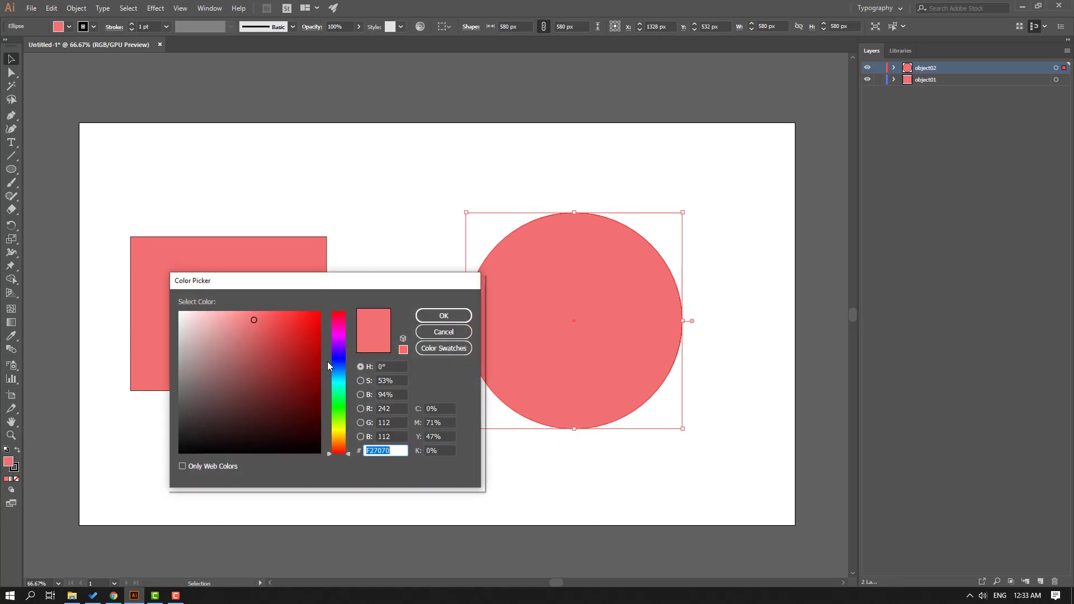
left_click(338, 375)
left_click(264, 319)
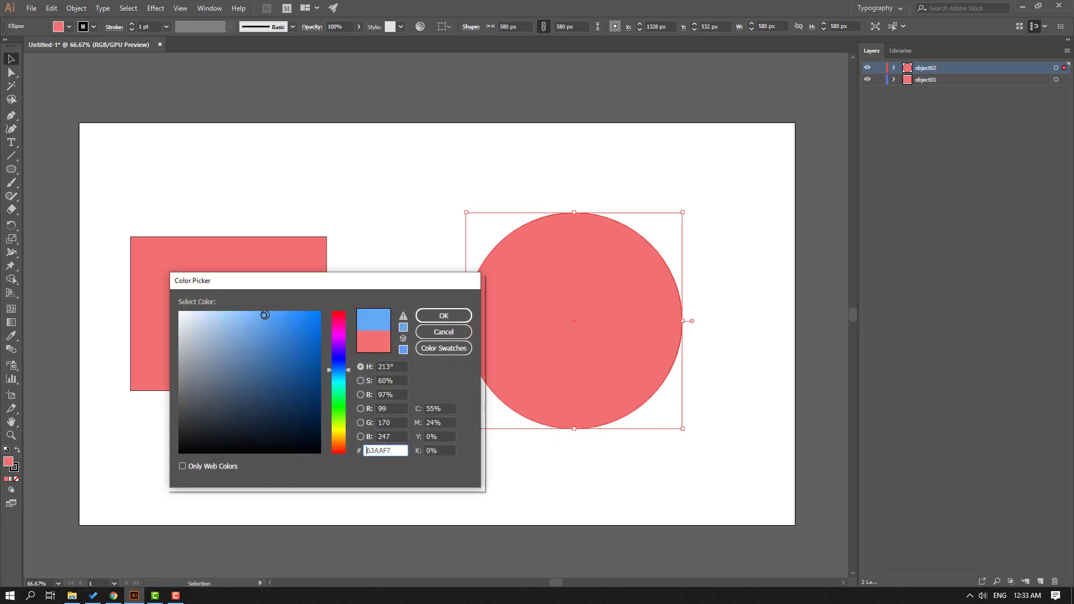
left_click(444, 315)
left_click(408, 242)
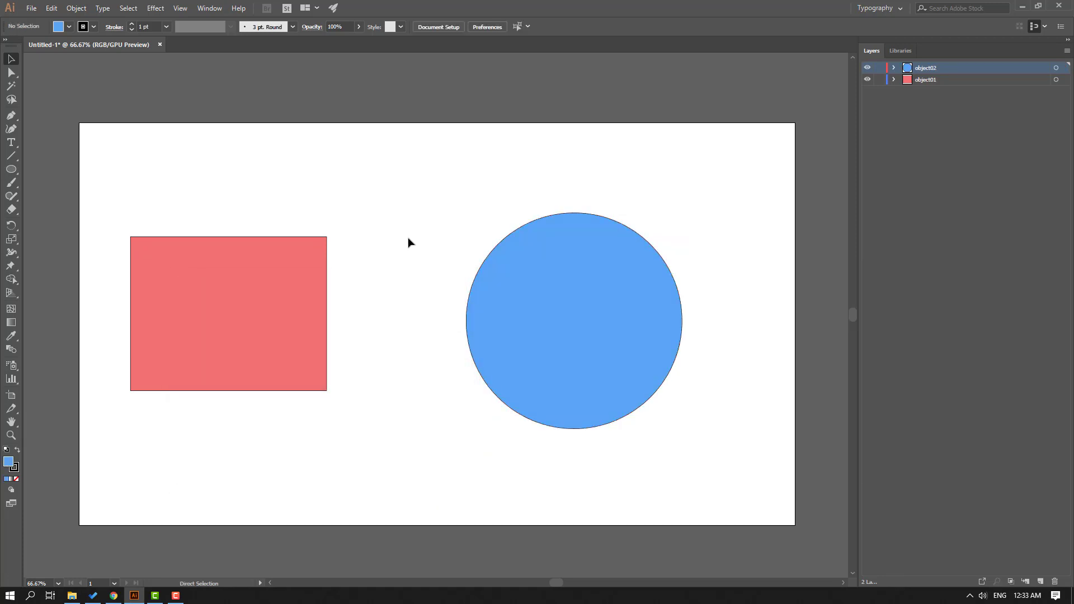
- Set the circle's stroke weight to 0 to remove its outline
key("ctrl+equal")
key("ctrl+equal")
key("ctrl+equal")
key("ctrl+minus")
key("ctrl+equal")
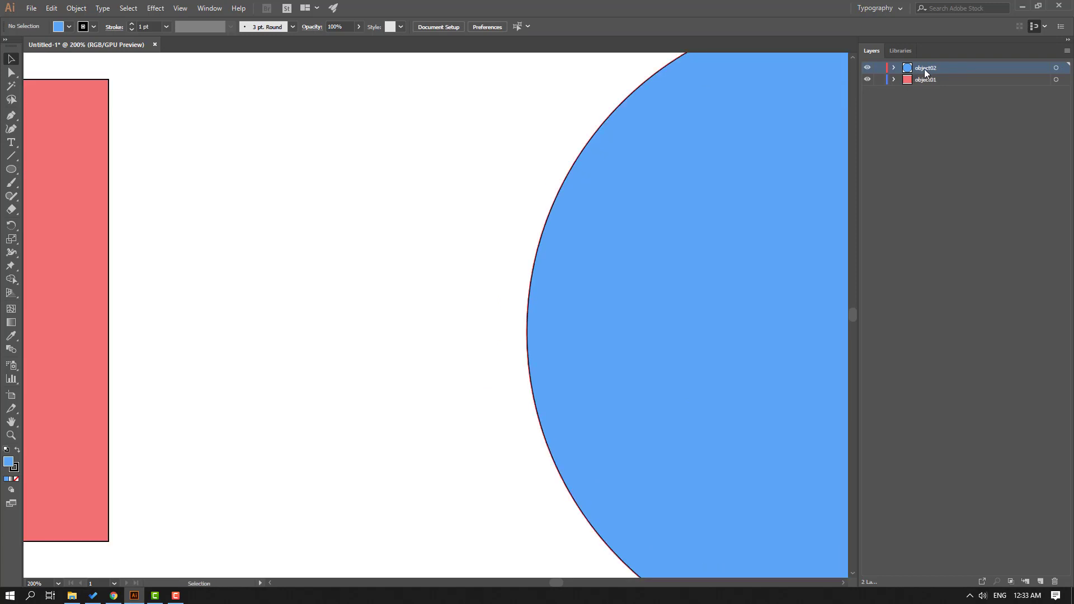
left_click(1055, 68)
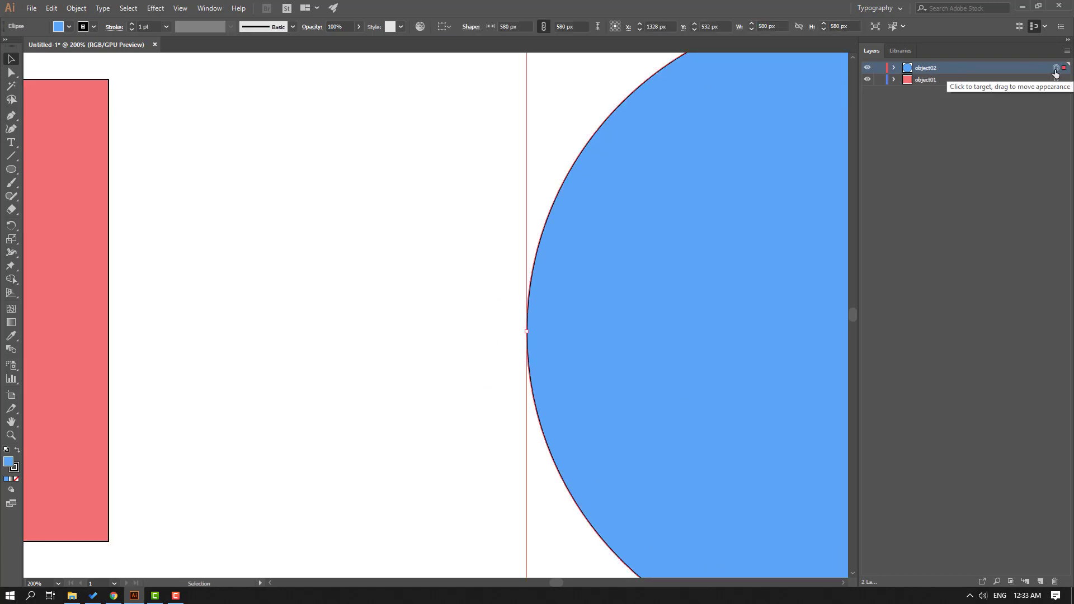
left_click(134, 31)
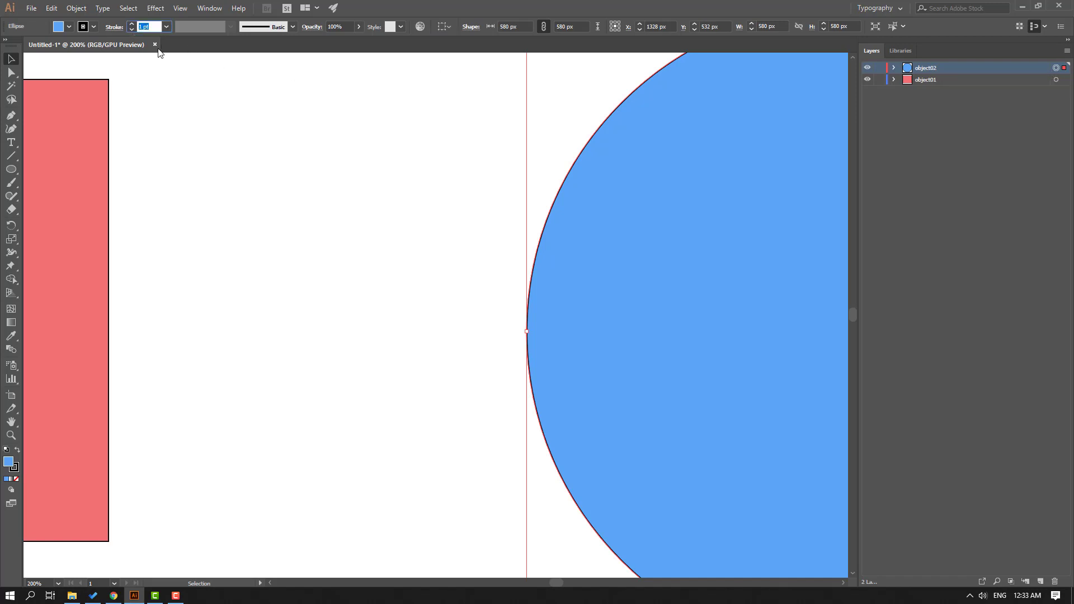
key("BackSpace")
key("Return")
left_click(384, 185)
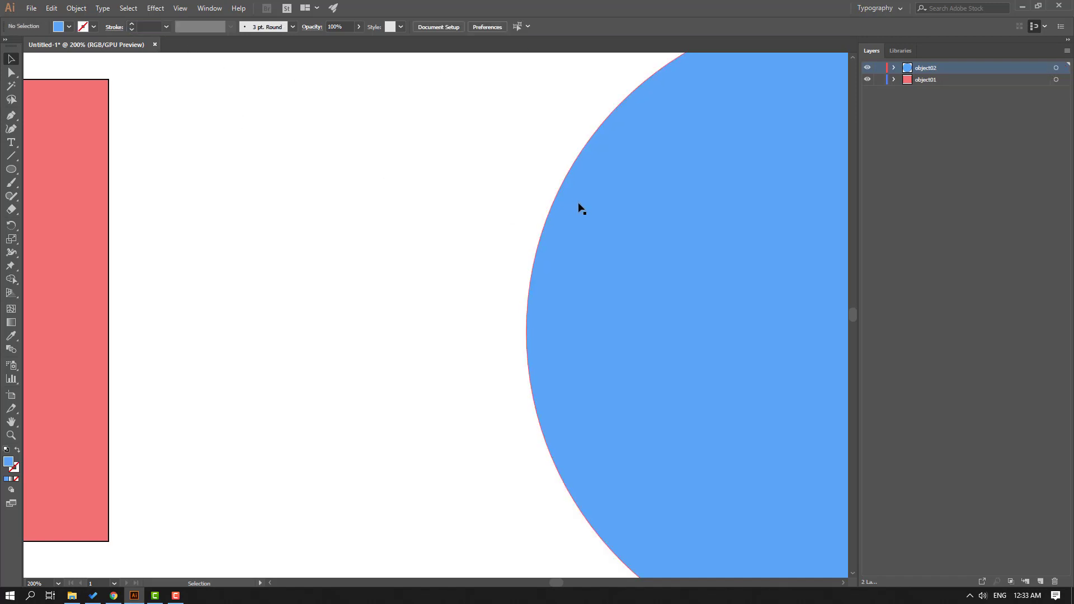
- Set the rectangle's stroke weight to 0 and zoom back out
left_click_drag(348, 184, 585, 183)
left_click(938, 78)
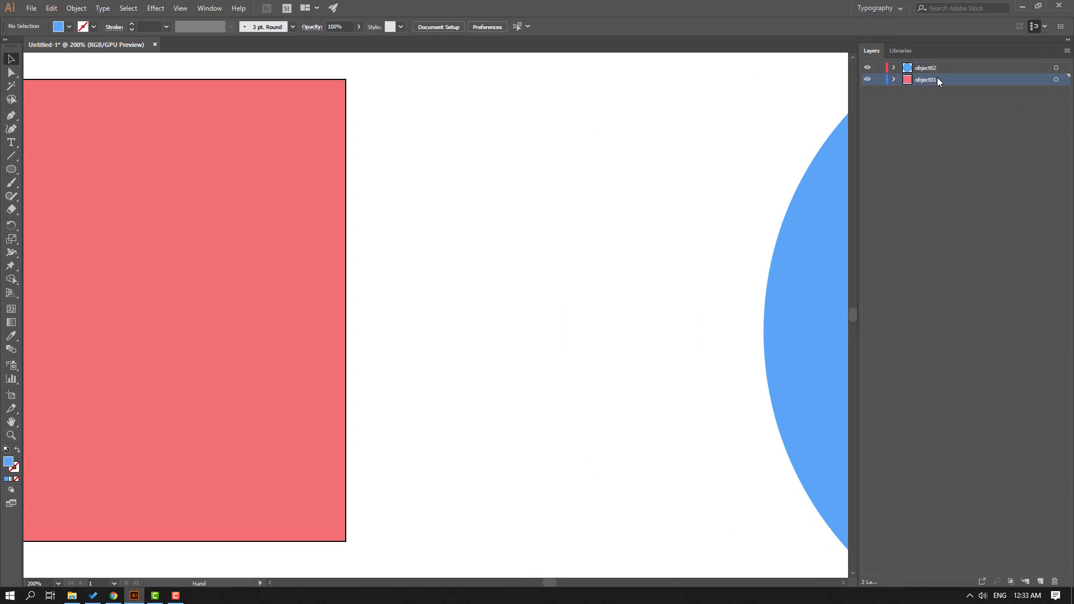
left_click(1056, 80)
double_click(155, 26)
type("0")
key("Return")
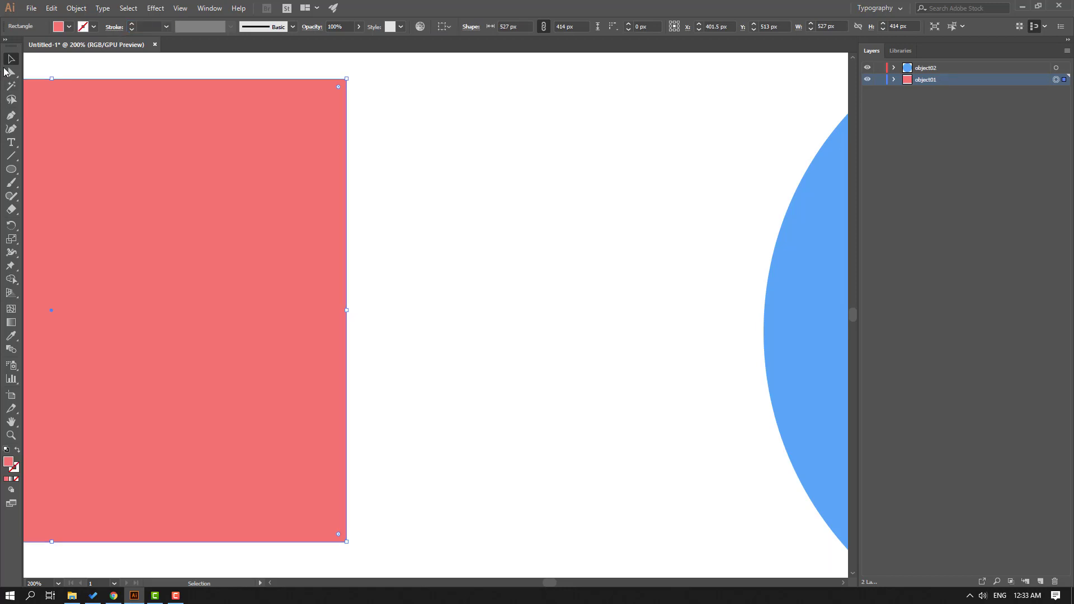
left_click(494, 186)
key("ctrl+minus")
key("ctrl+minus")
key("ctrl+minus")
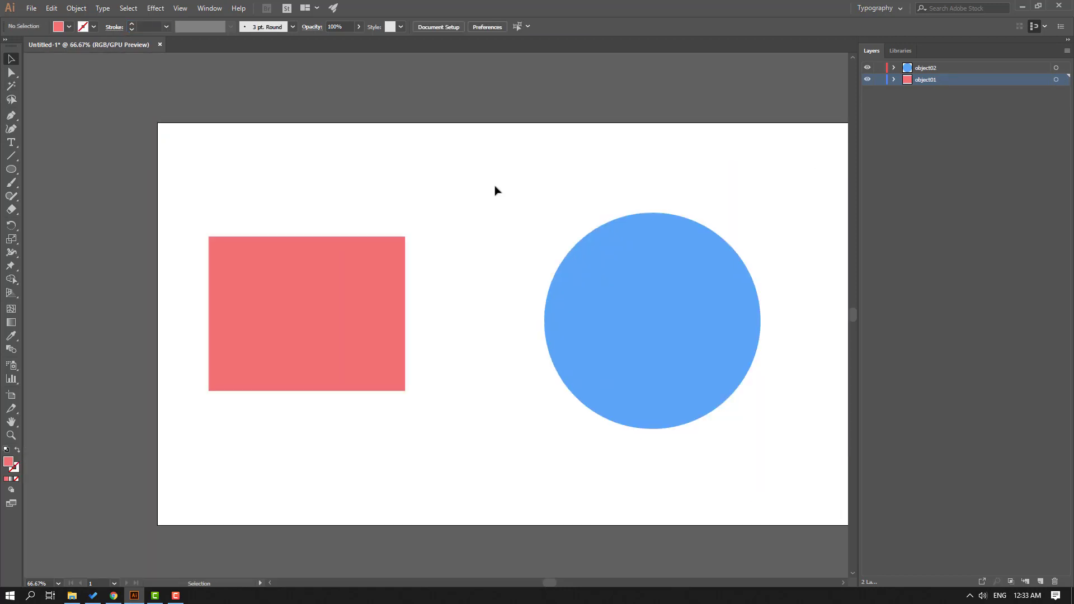
- Save the document to the Desktop as shapes.ai with default Illustrator options
scroll(495, 191, "right", 2)
left_click(33, 8)
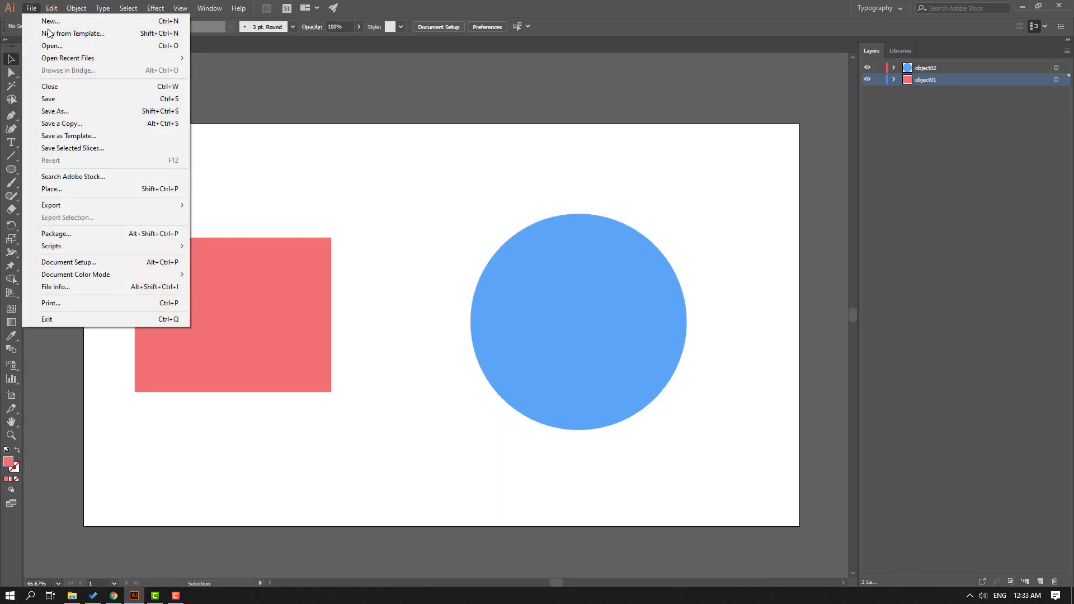
left_click(56, 111)
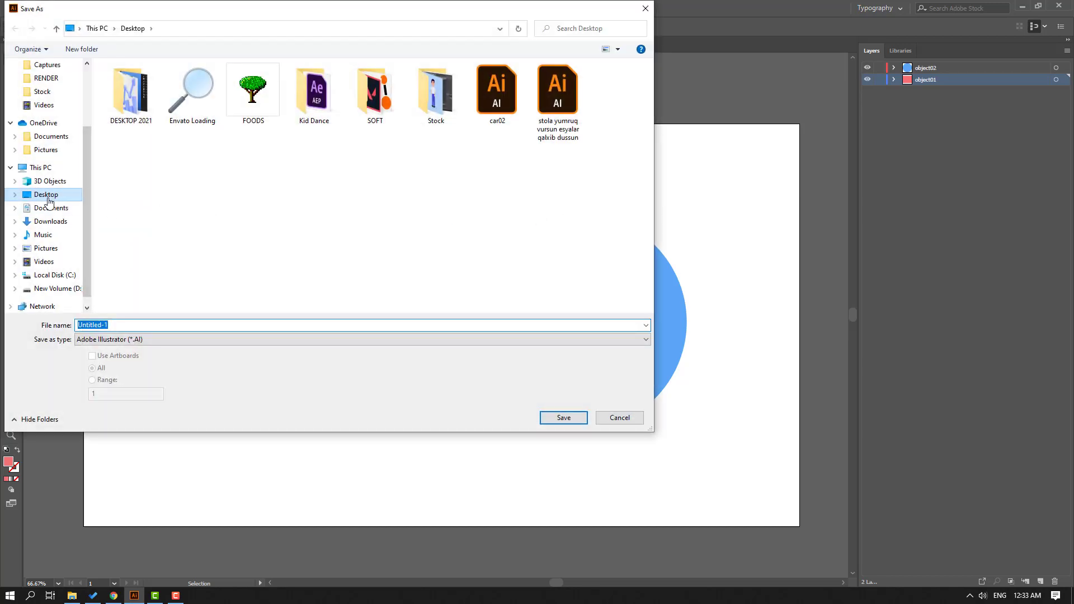
left_click(118, 325)
double_click(118, 325)
type("shapes")
left_click(557, 418)
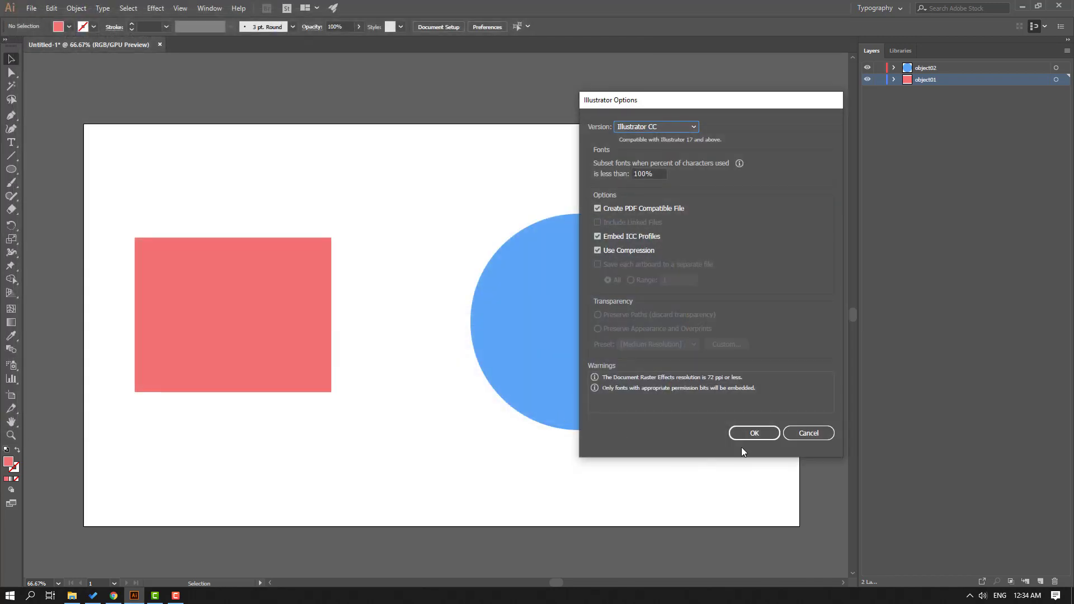
left_click(750, 435)
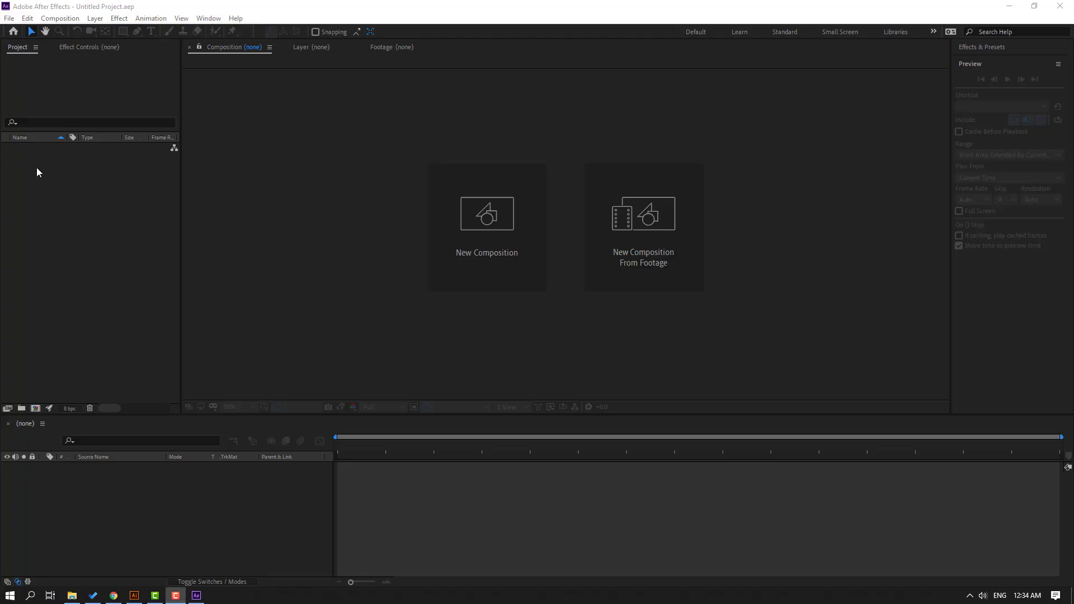
- Import shapes.ai from the Desktop as Composition – Retain Layer Sizes
left_click(77, 174)
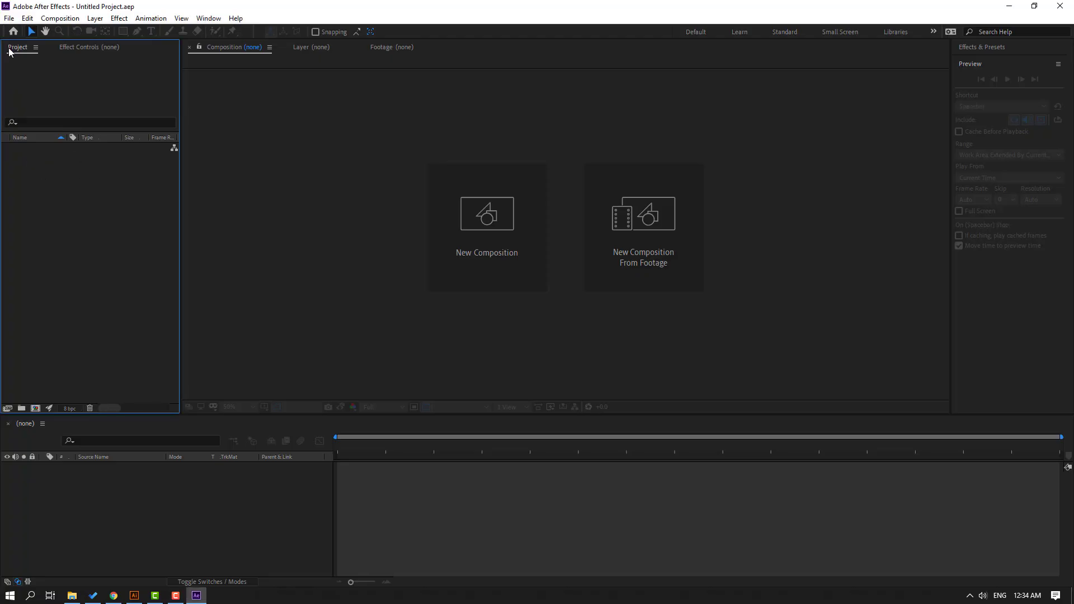
right_click(64, 176)
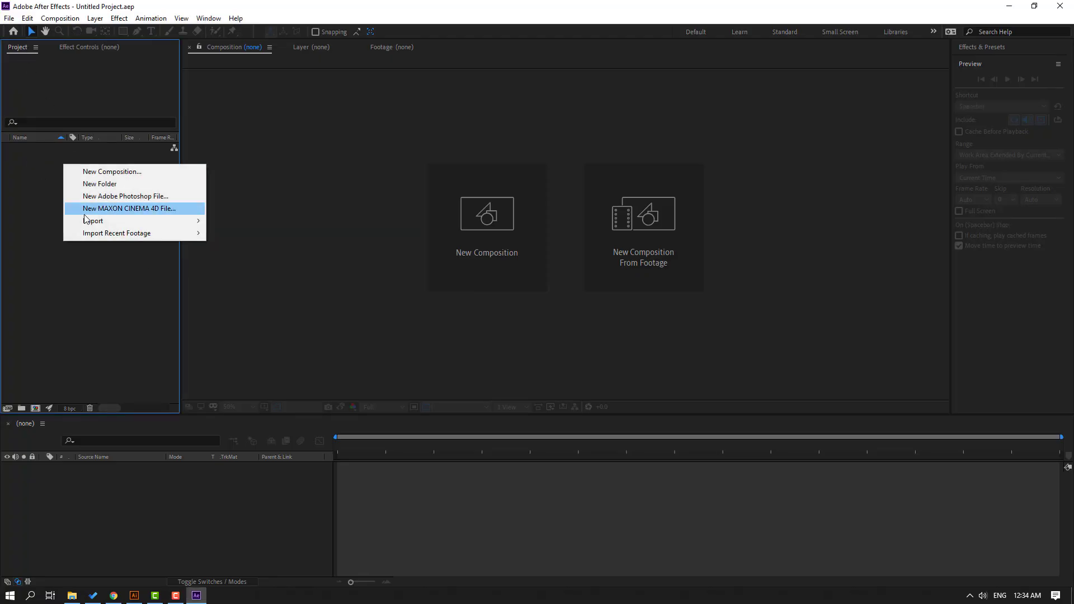
left_click(241, 224)
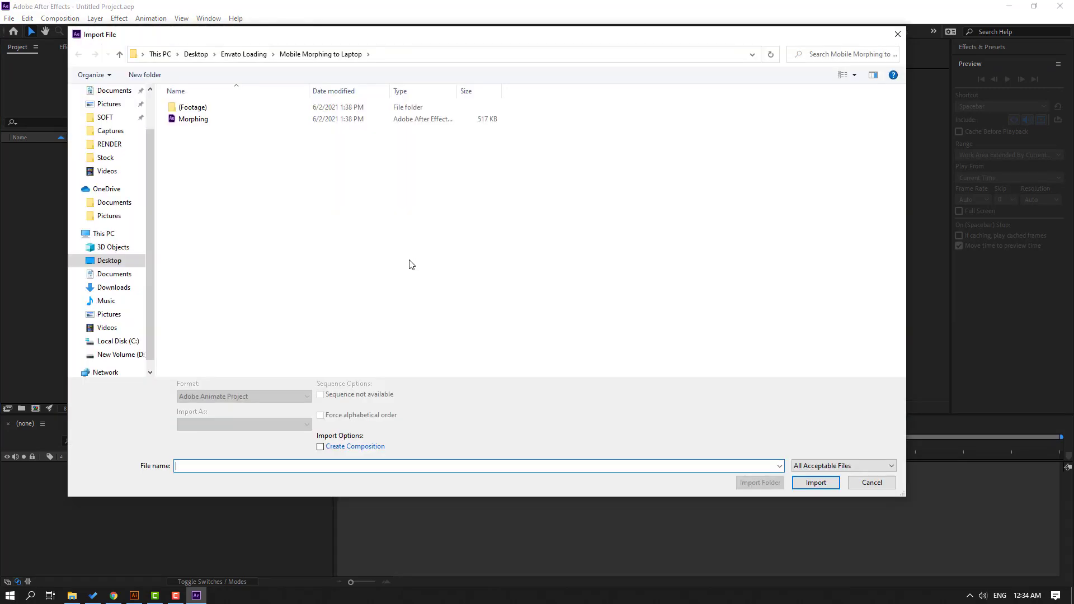
left_click(119, 261)
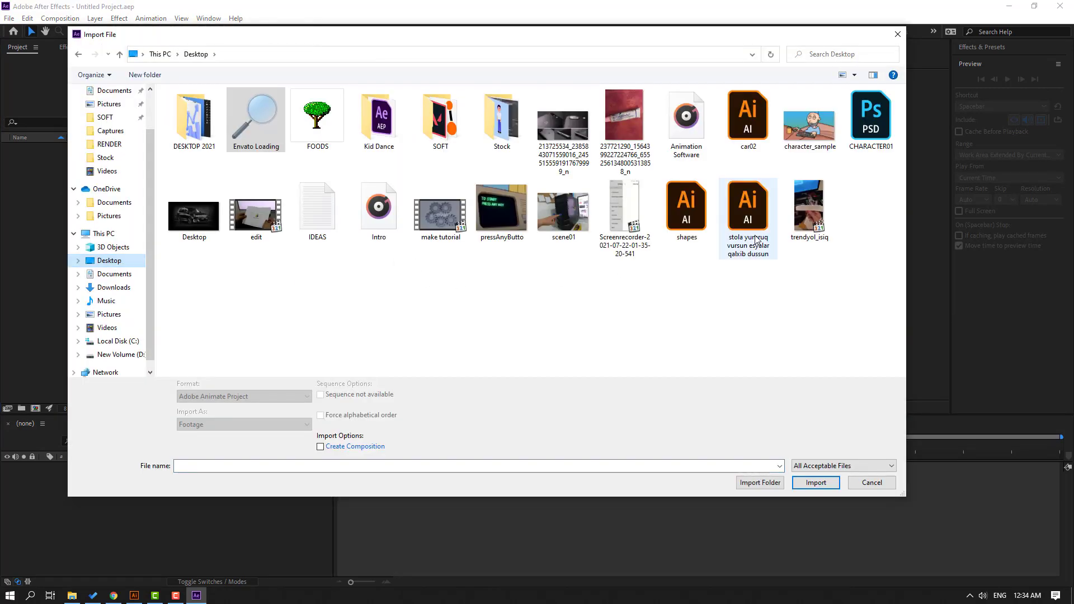
left_click(686, 215)
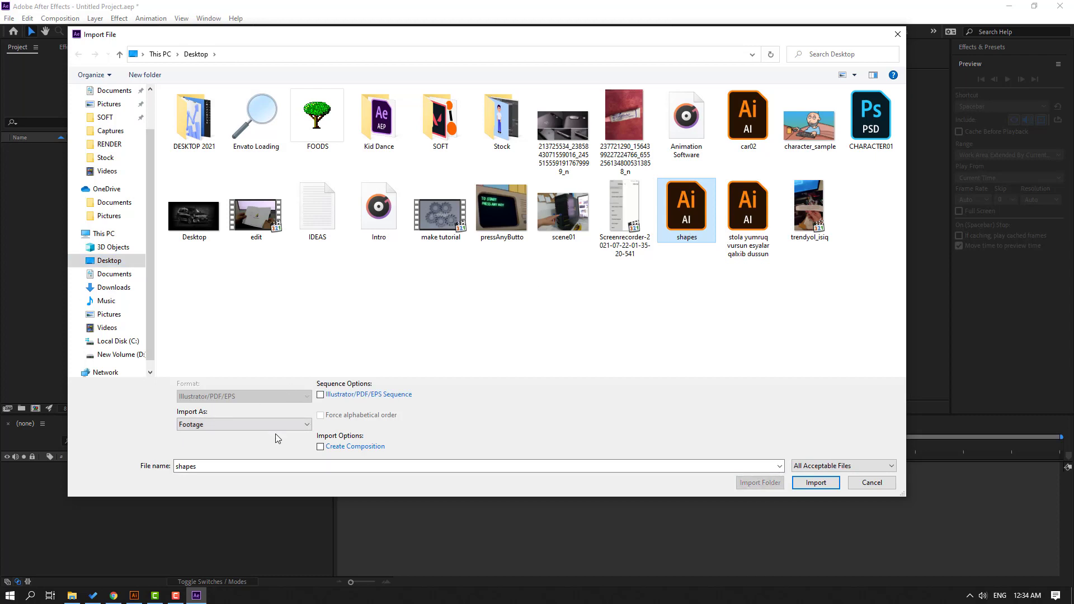
left_click(203, 424)
left_click(203, 425)
left_click(249, 444)
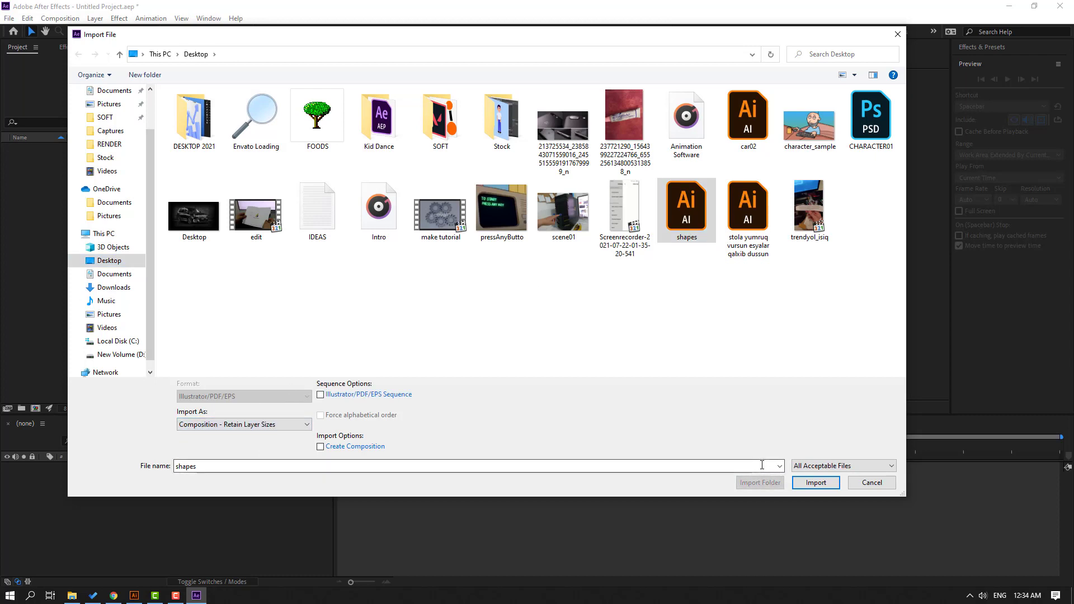
- Open the shapes comp, nudge the rectangle, and create shapes from object01
left_click(815, 483)
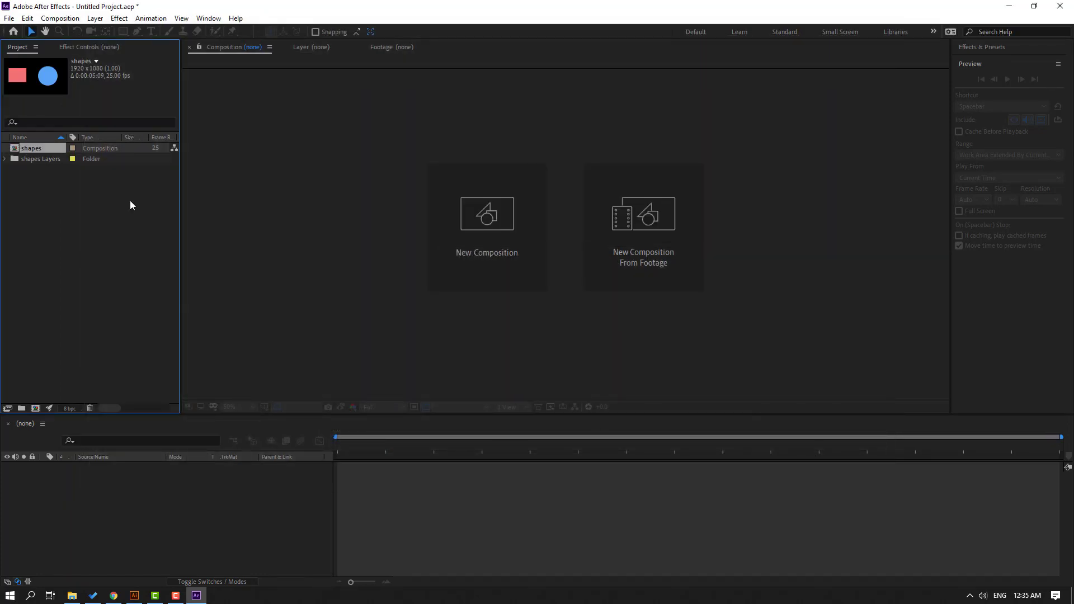
double_click(31, 148)
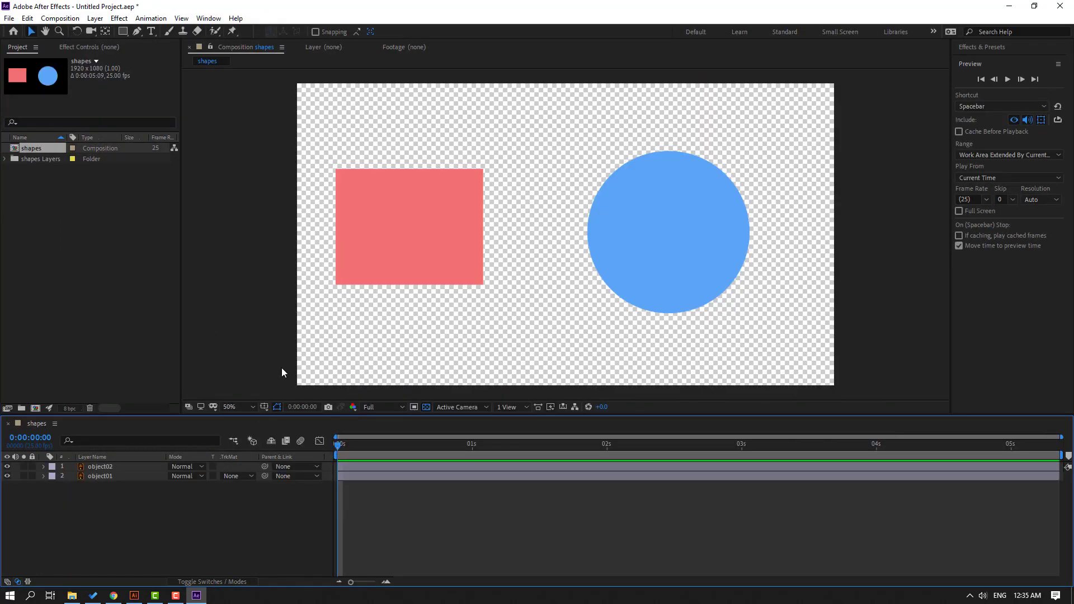
left_click(99, 477)
left_click_drag(428, 221, 451, 236)
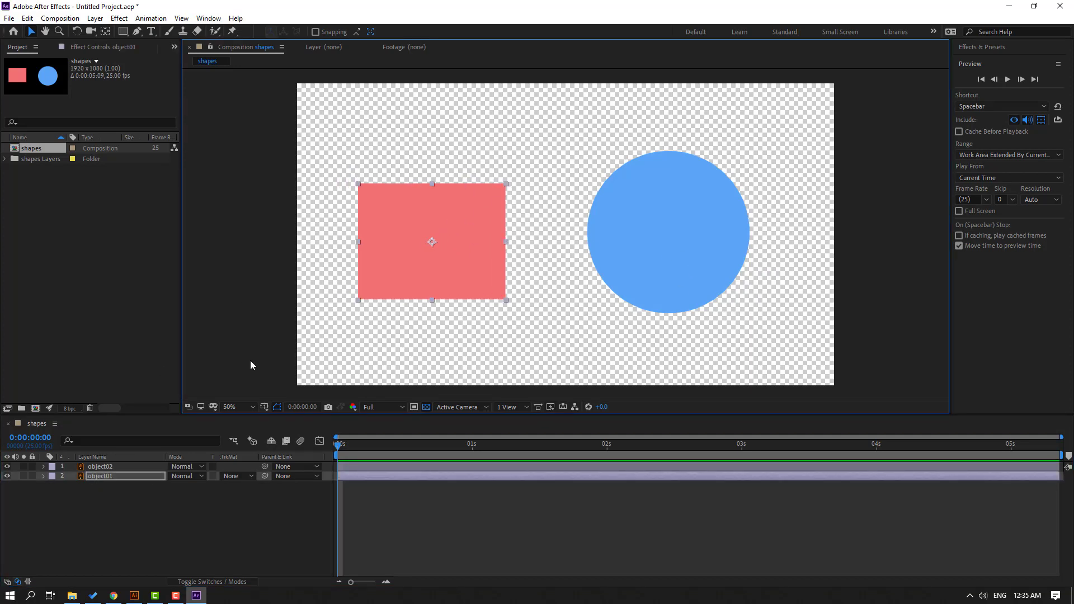
right_click(101, 478)
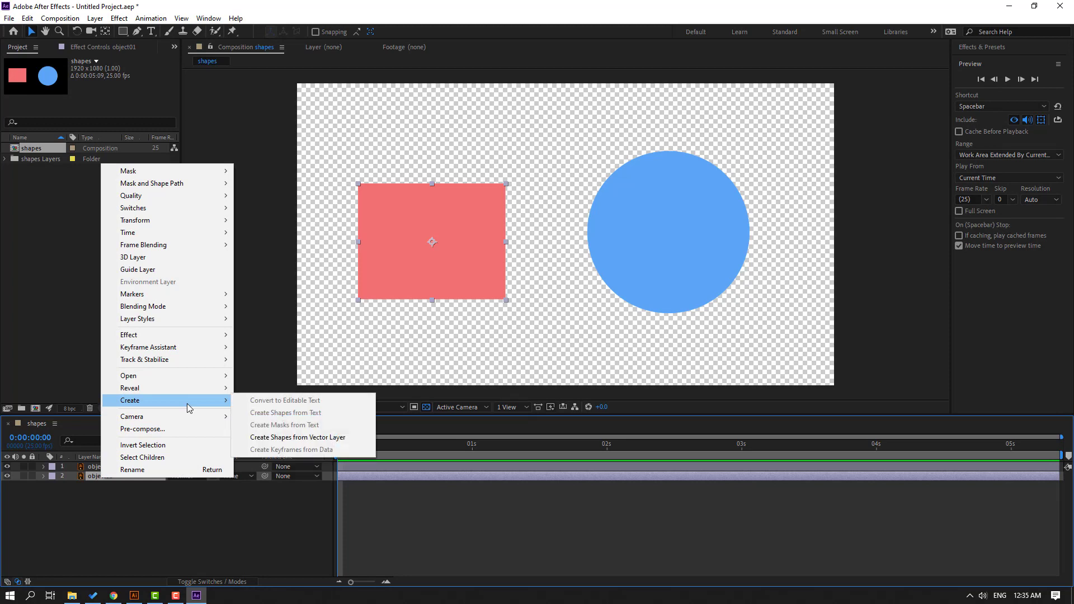
mouse_move(130, 400)
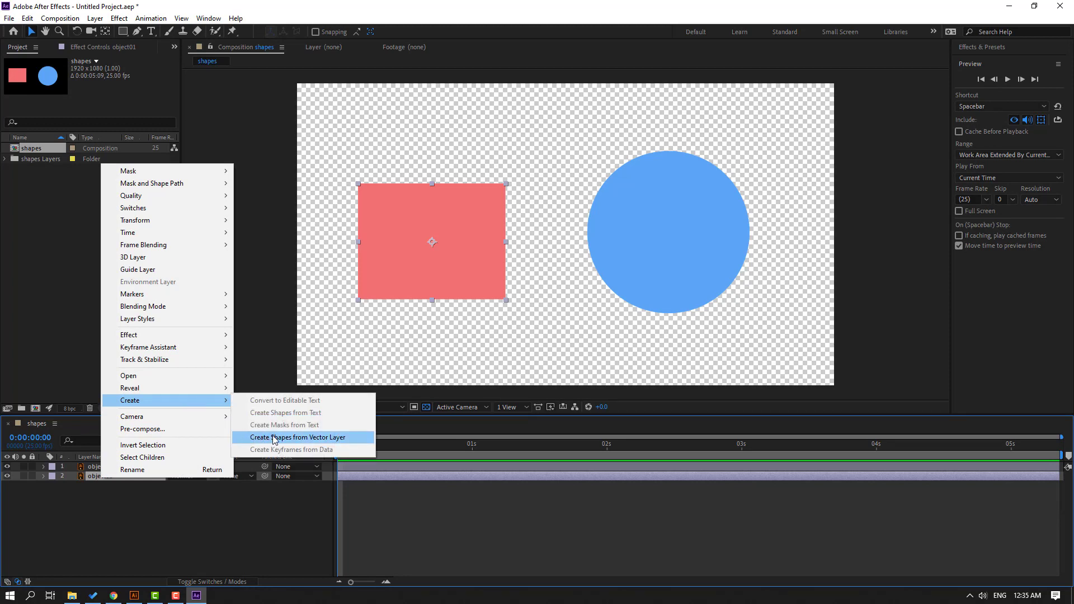
left_click(323, 439)
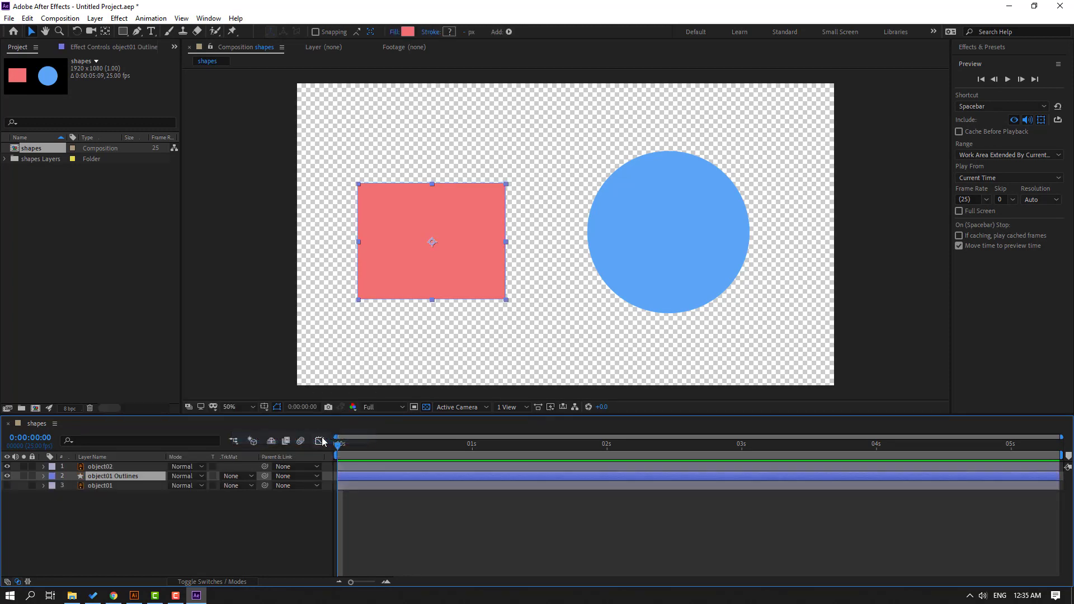
- Check the object01 Outlines contents and delete the original object01 layer
left_click(136, 477)
left_click_drag(393, 210, 399, 207)
left_click(43, 476)
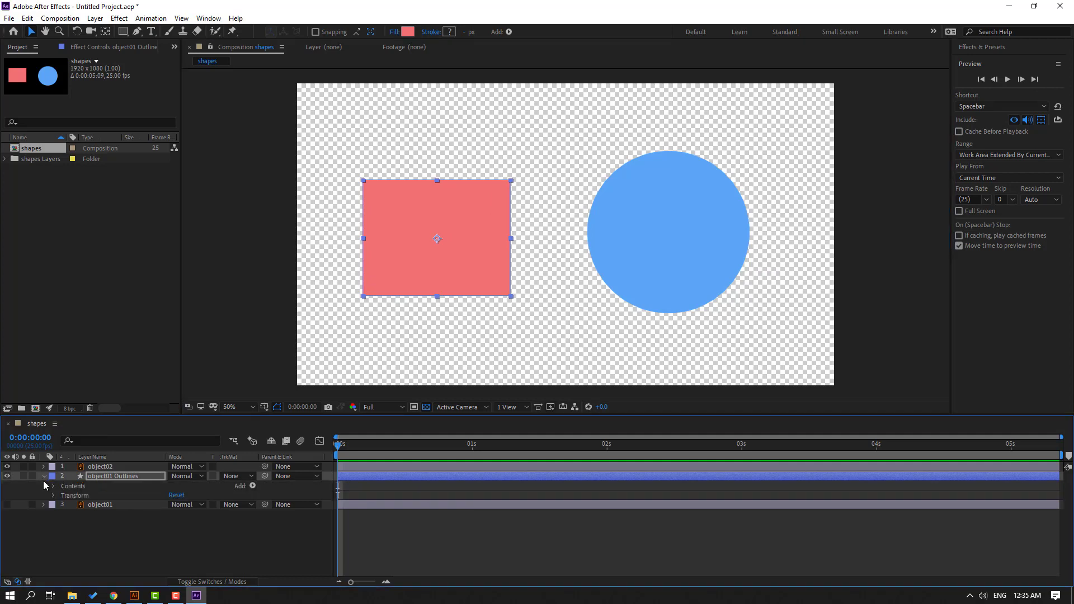
left_click(52, 486)
left_click(43, 476)
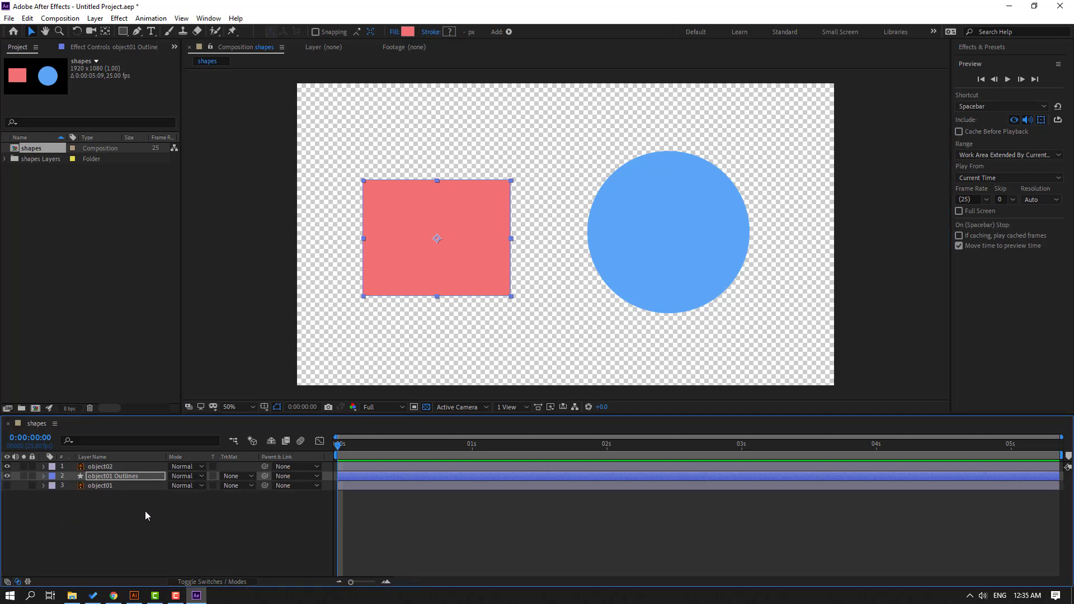
left_click(106, 487)
left_click(8, 486)
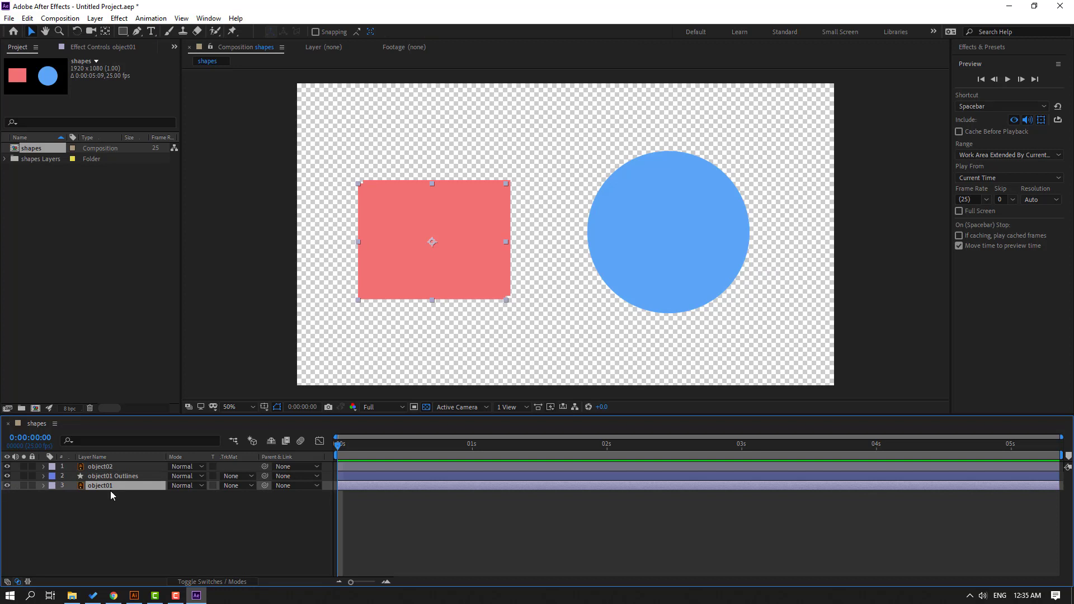
key("Delete")
- Create object02 Outlines from the object02 layer and delete the original object02
left_click(97, 468)
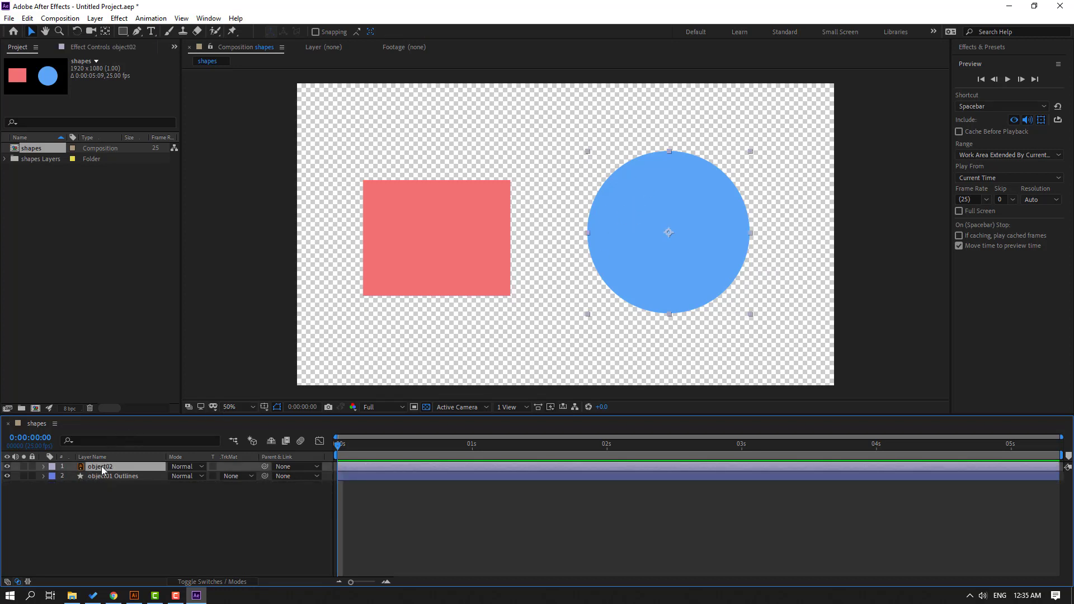
right_click(102, 470)
mouse_move(168, 388)
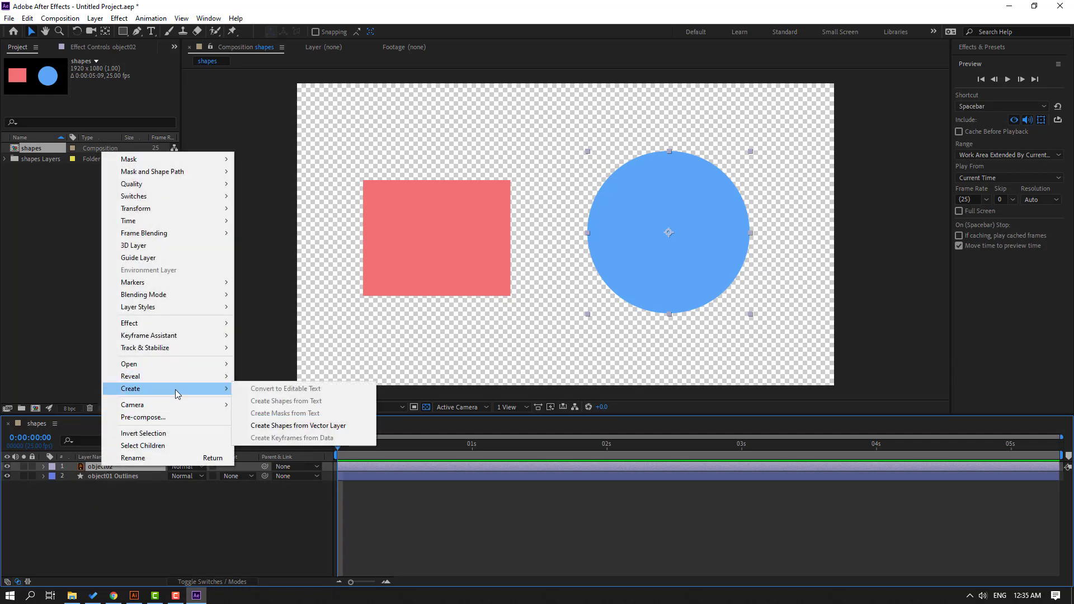
left_click(325, 426)
left_click(94, 527)
left_click(102, 477)
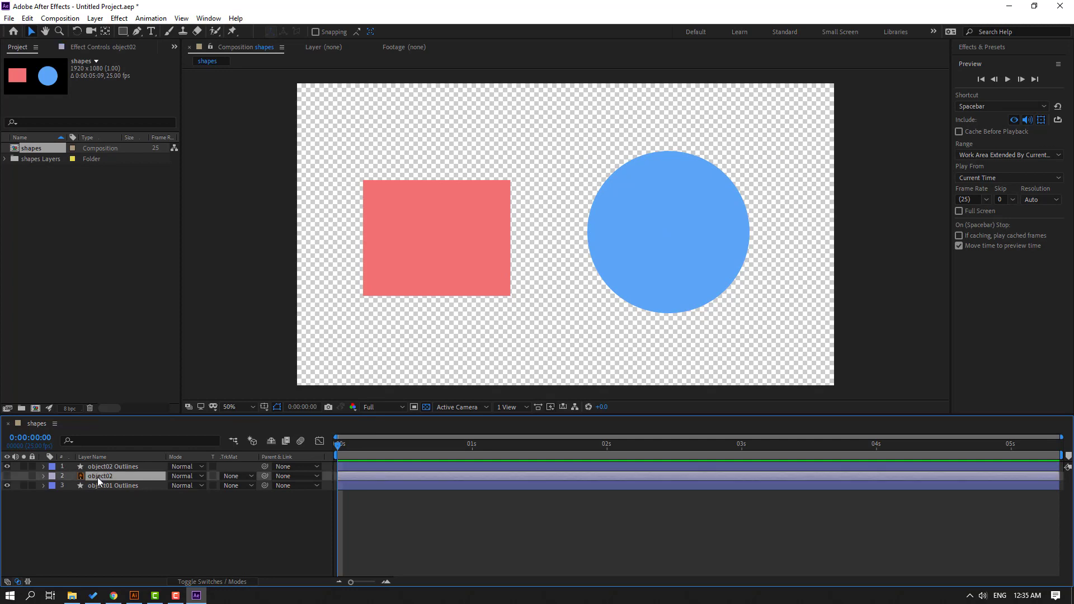
key("Delete")
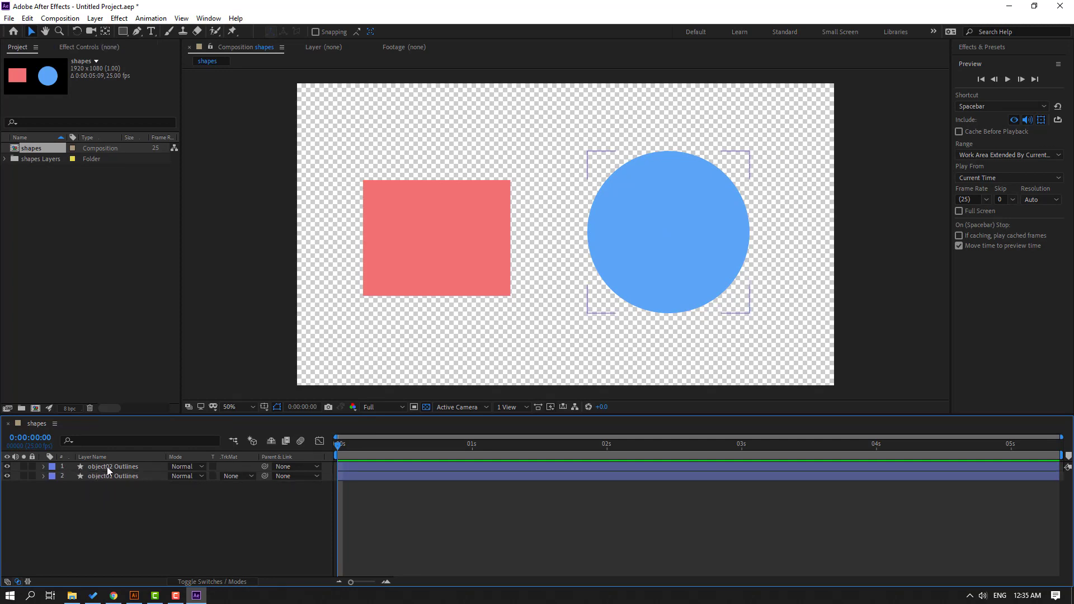
- Add Wiggle Paths to the object02 Outlines circle and preview it
left_click(130, 466)
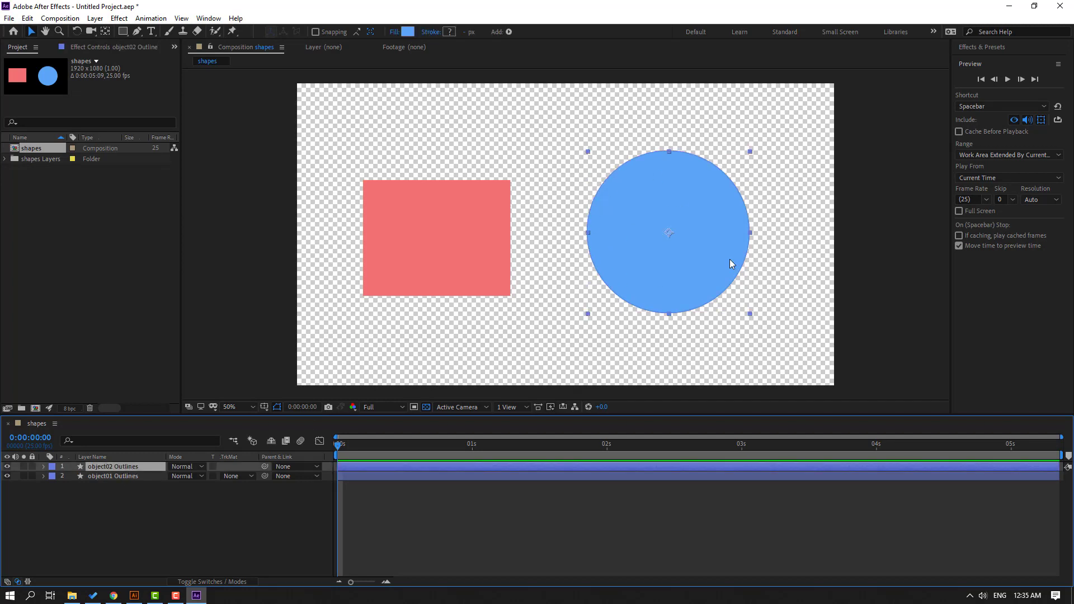
left_click(509, 32)
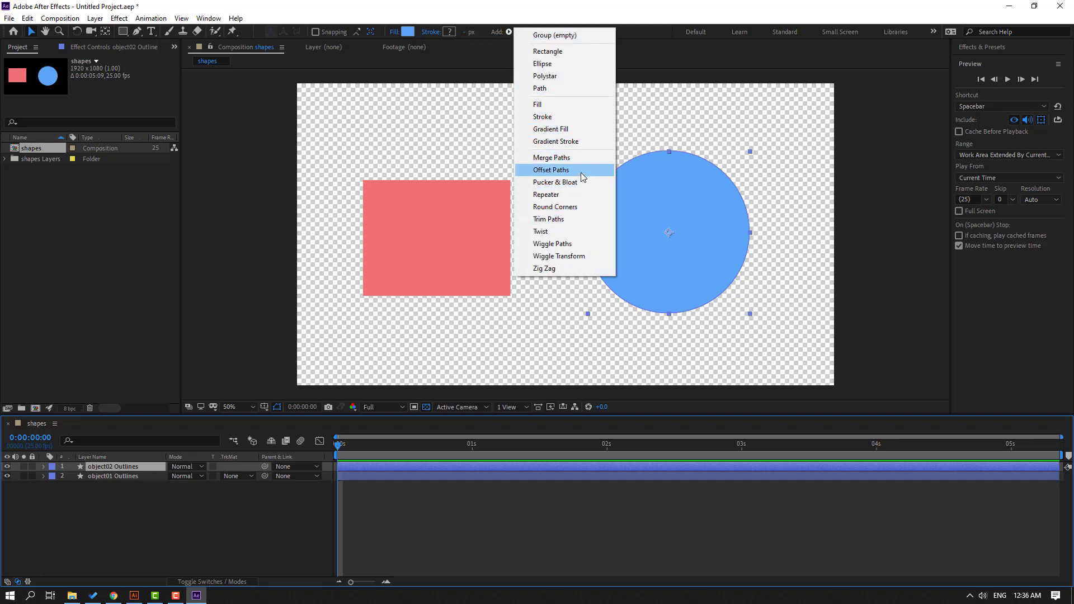
left_click(552, 244)
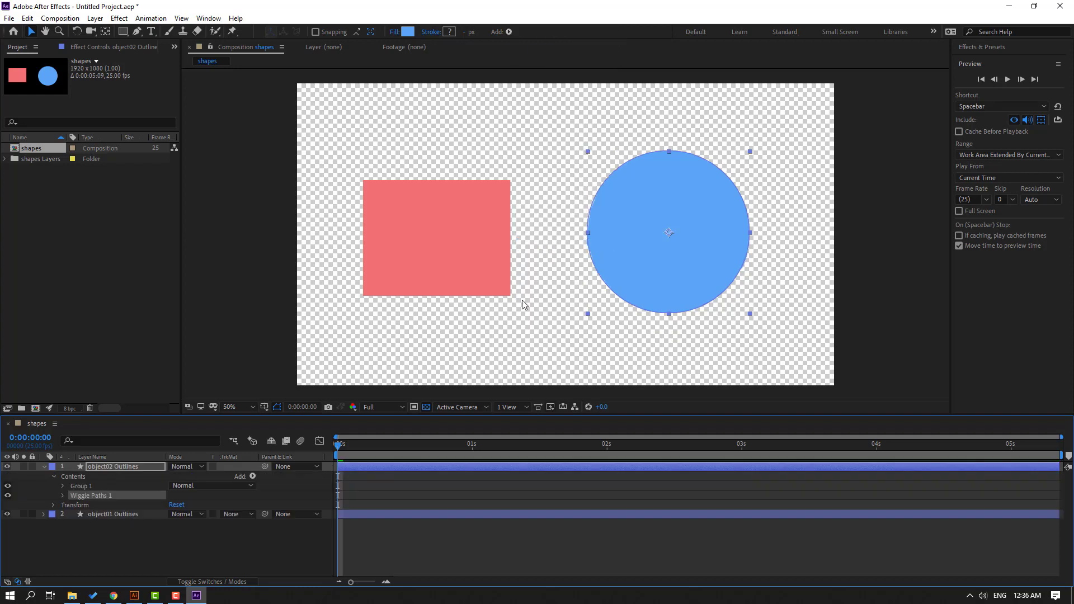
left_click(211, 541)
key("space")
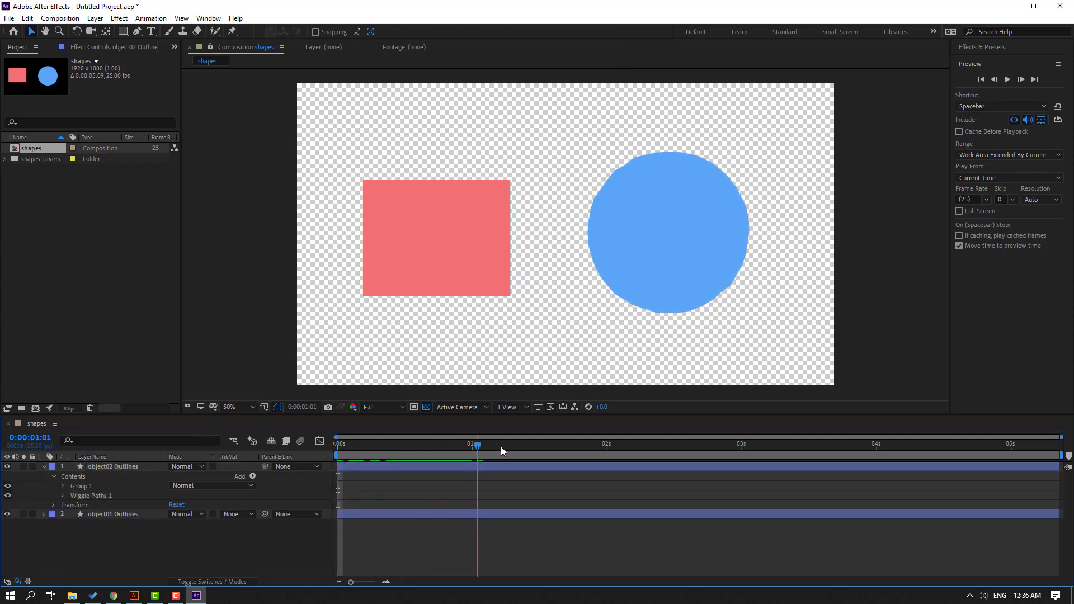
- Raise the Wiggle Paths Size to 72 and preview the result
left_click(62, 495)
left_click_drag(175, 505, 210, 505)
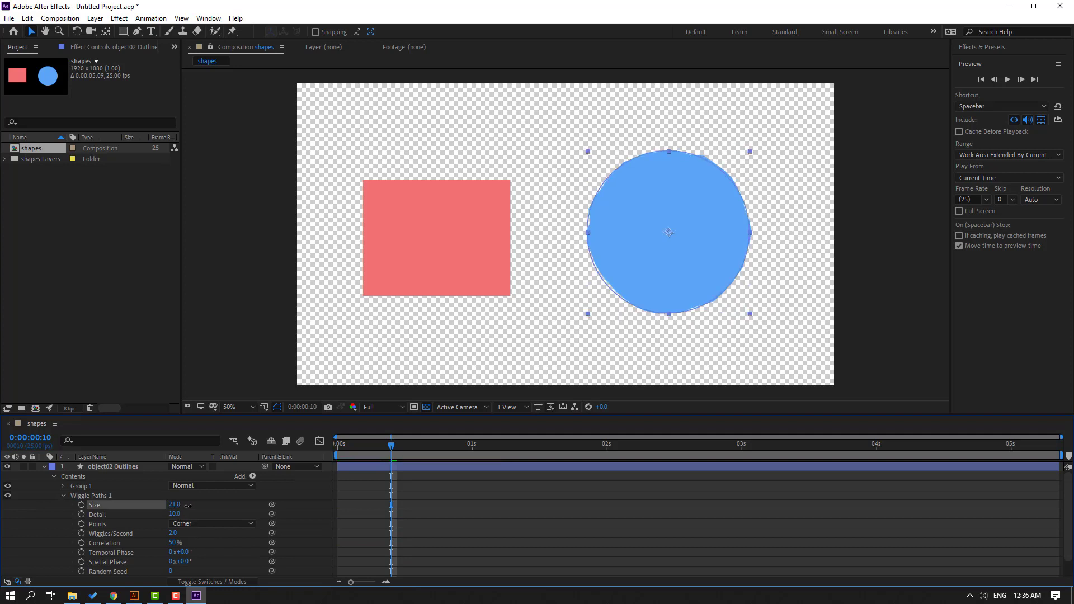
key("space")
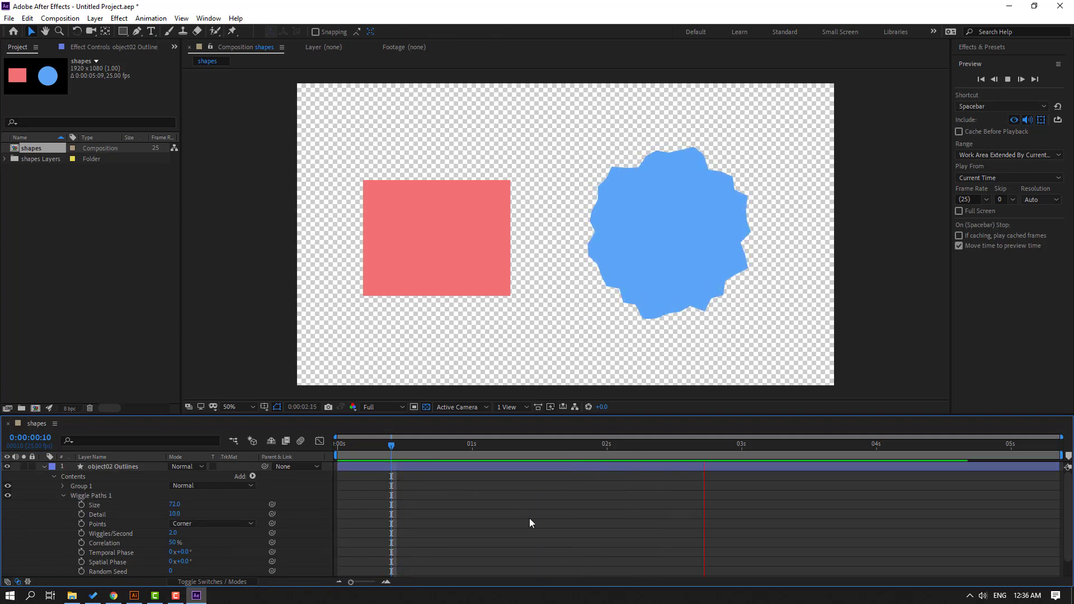
key("space")
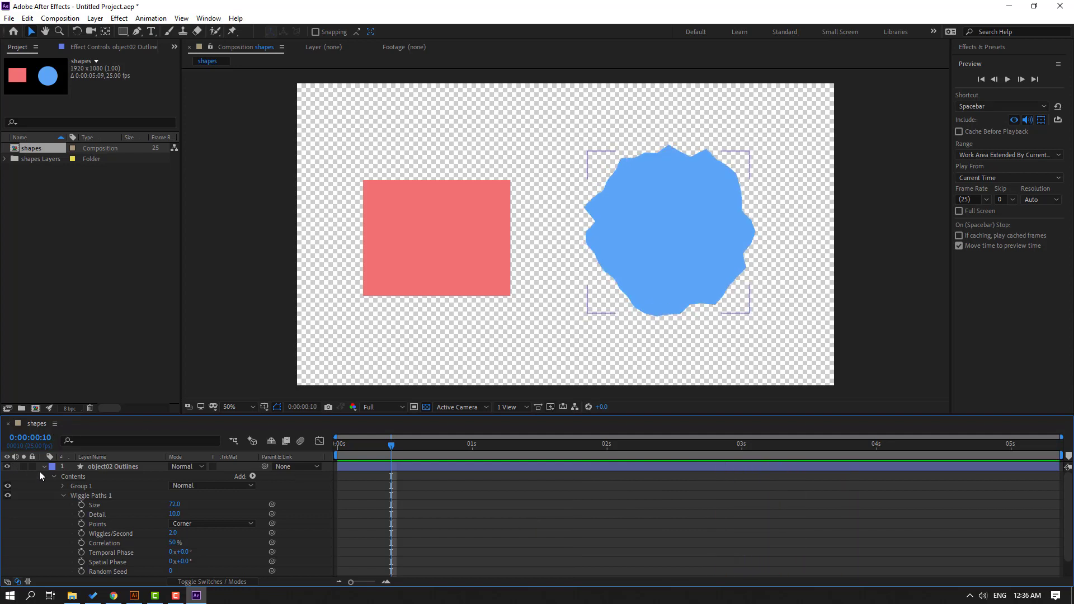
- Add a Twist to the object01 Outlines rectangle and expand its settings
left_click(40, 471)
left_click(99, 480)
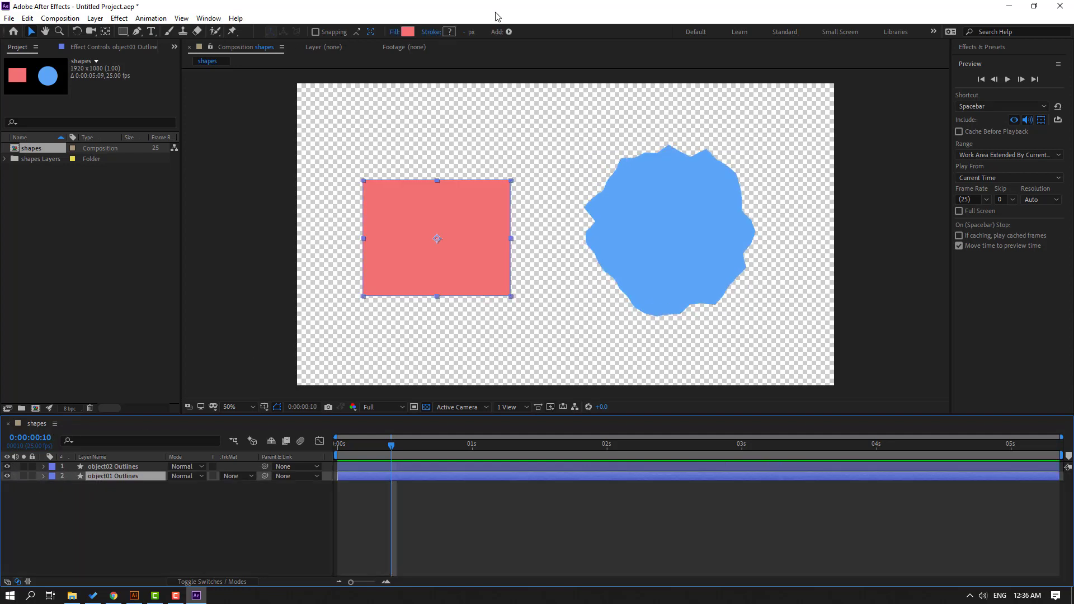
left_click(509, 32)
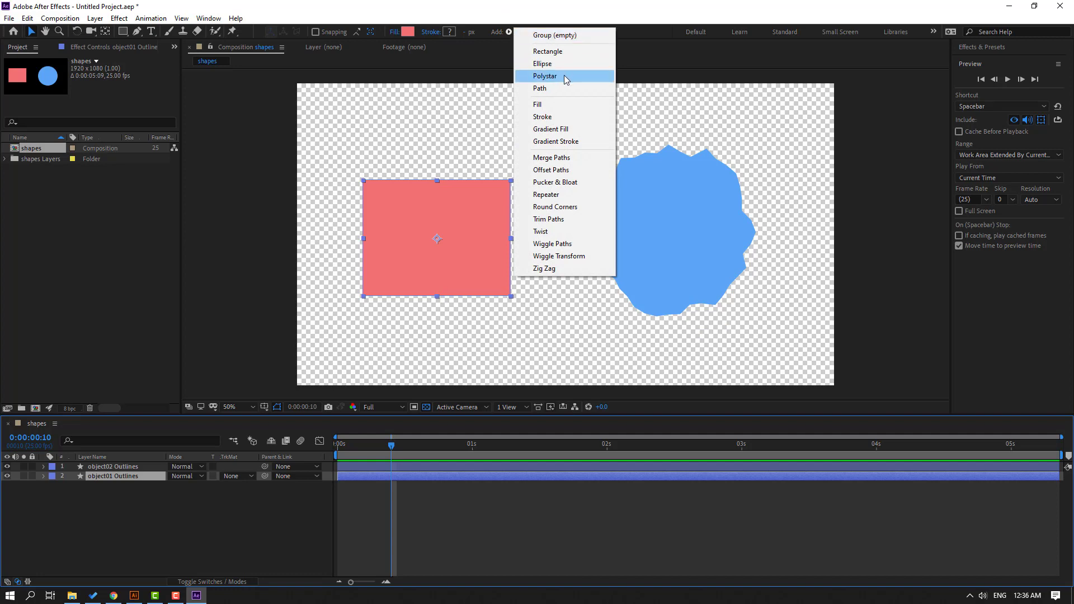
left_click(562, 232)
left_click(62, 505)
- Keyframe the Twist Angle so it runs from -175° to -2025°
left_click(174, 514)
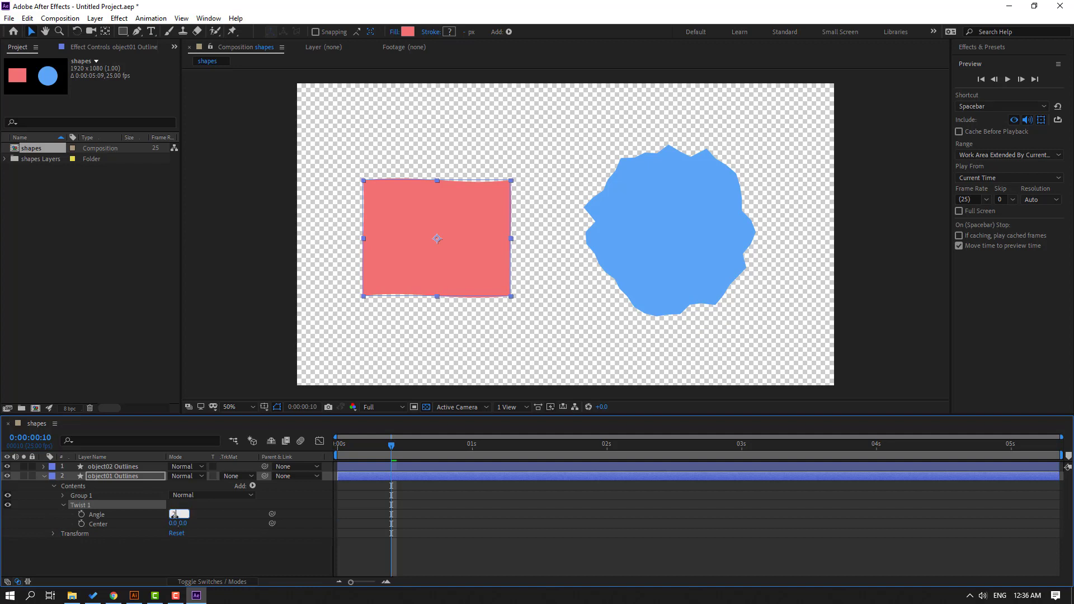
left_click(501, 542)
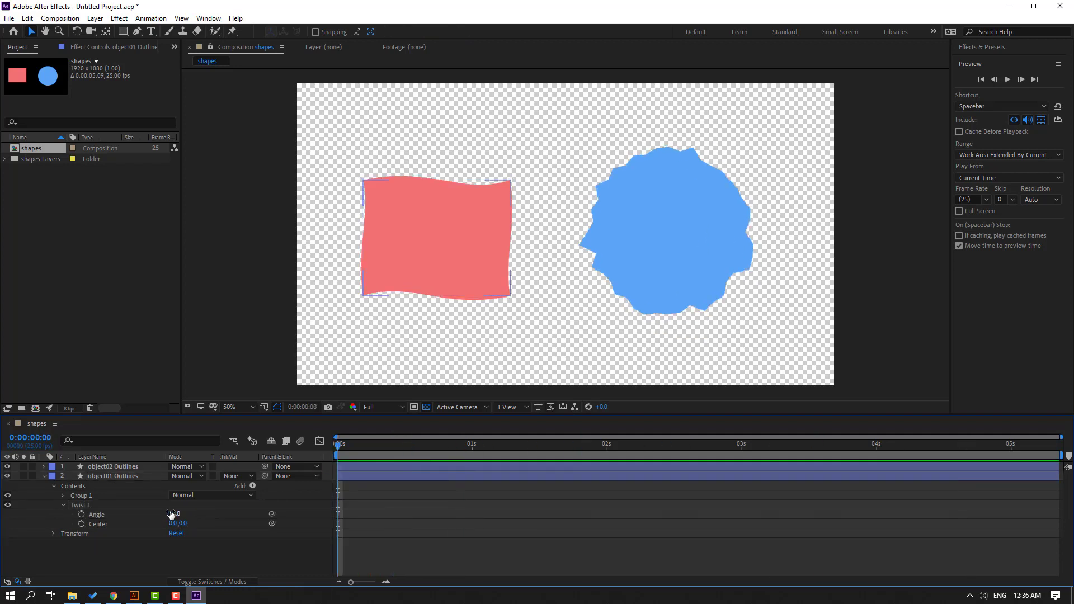
left_click_drag(170, 514, 257, 545)
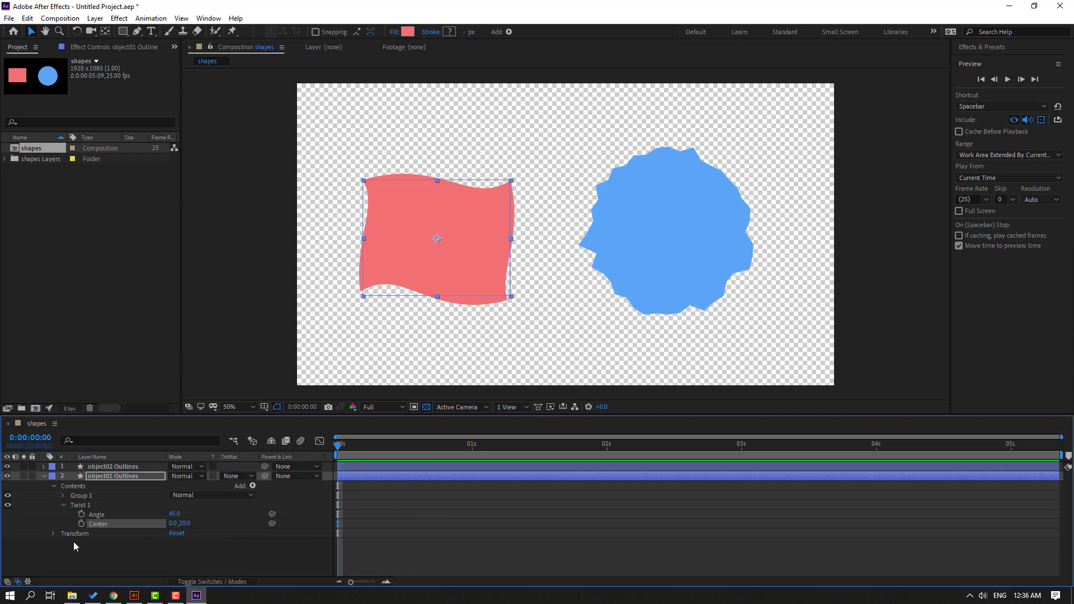
left_click_drag(174, 514, 419, 484)
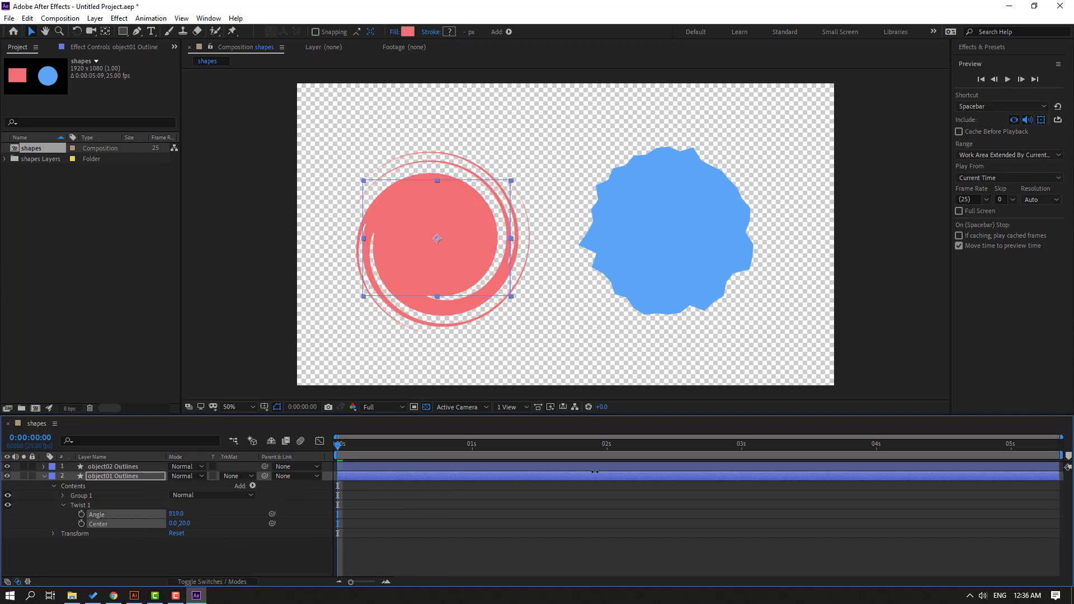
left_click_drag(608, 472, 56, 526)
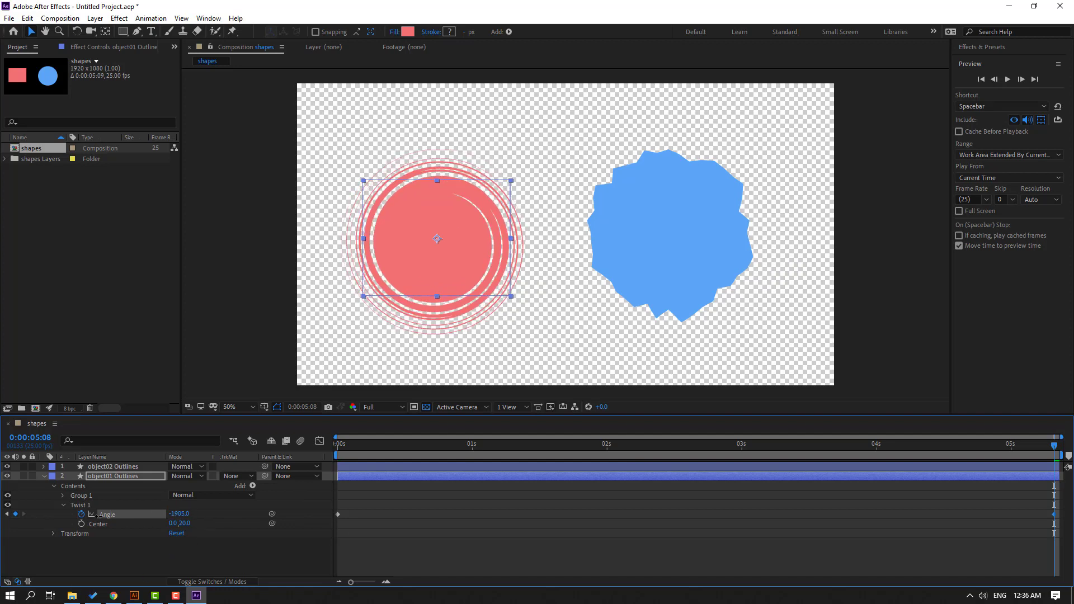
left_click(467, 572)
key("space")
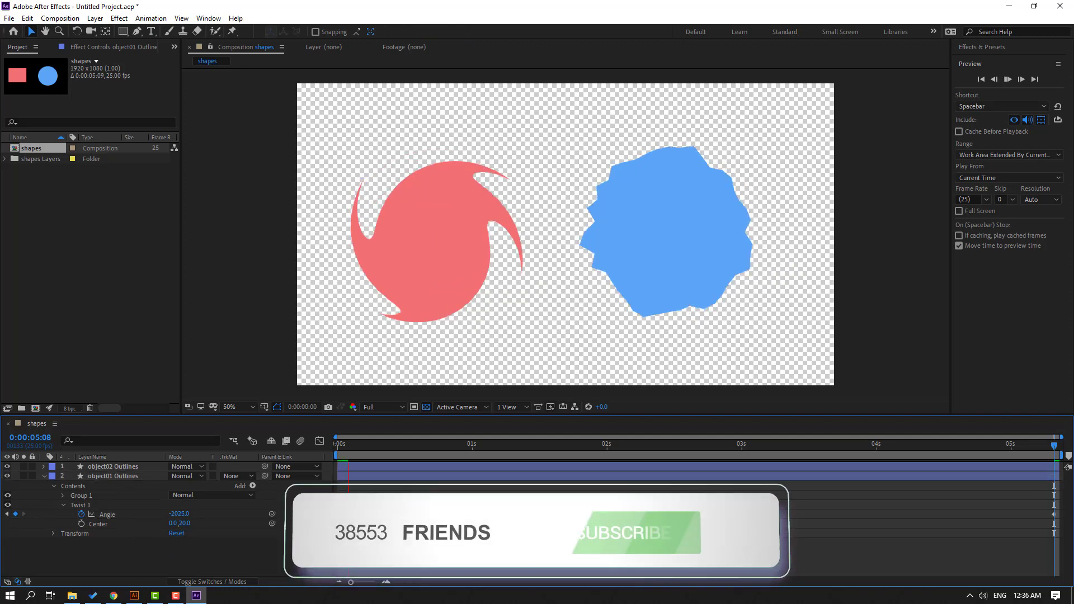